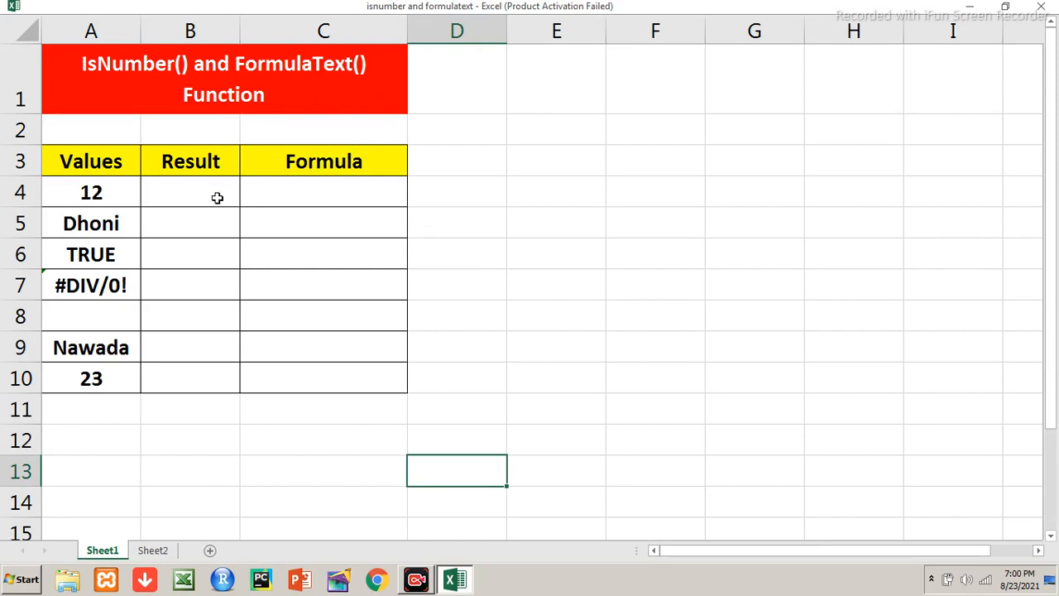
Select the test values in A4:A10 of the Values column
click(97, 192)
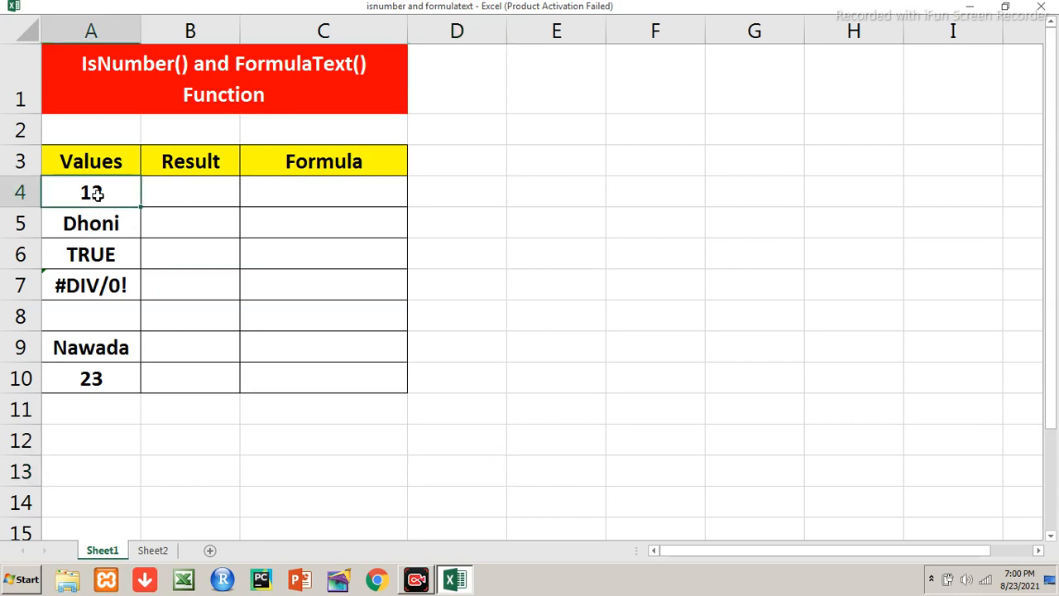
key(shift+Down)
key(shift+Down)
key(shift+Down)
key(shift+Down)
key(shift+Down)
key(shift+Down)
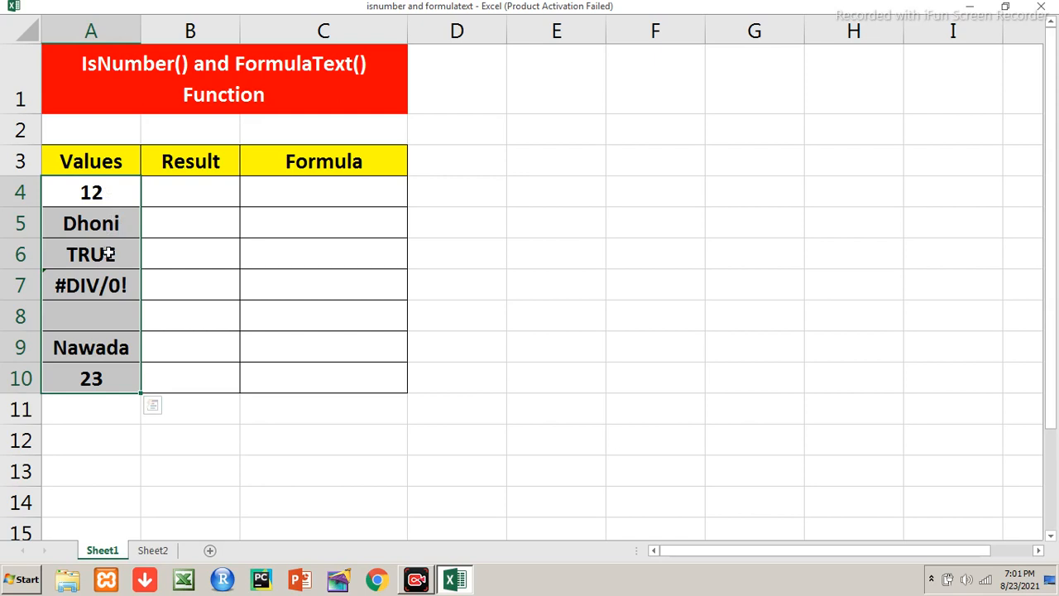
Enter the formula =isnumber(a4) in cell B4 of the Result column
click(170, 188)
text(=isnumber()
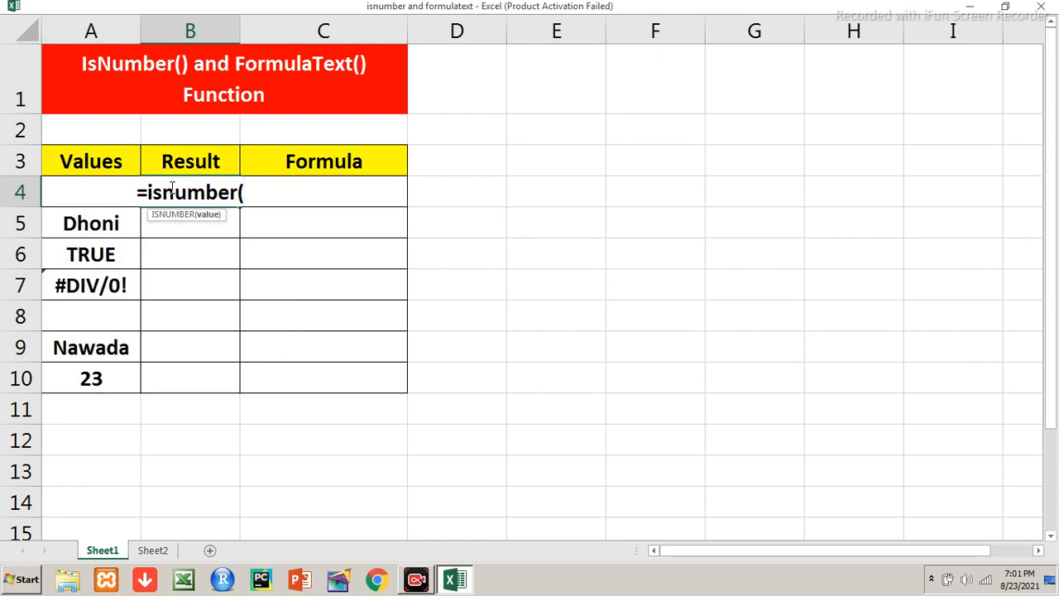
text(a4)
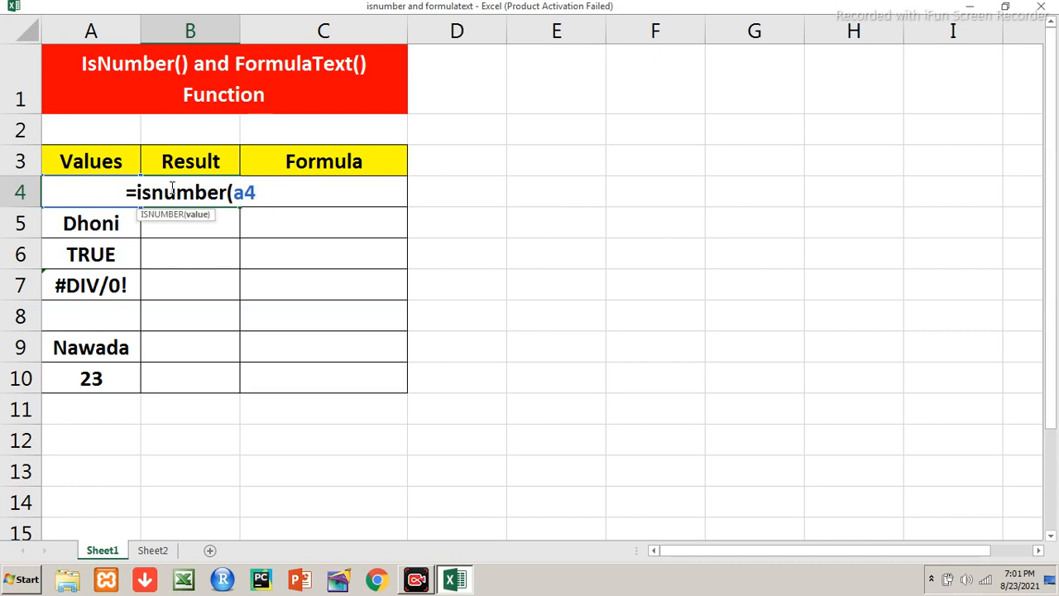
text())
key(Return)
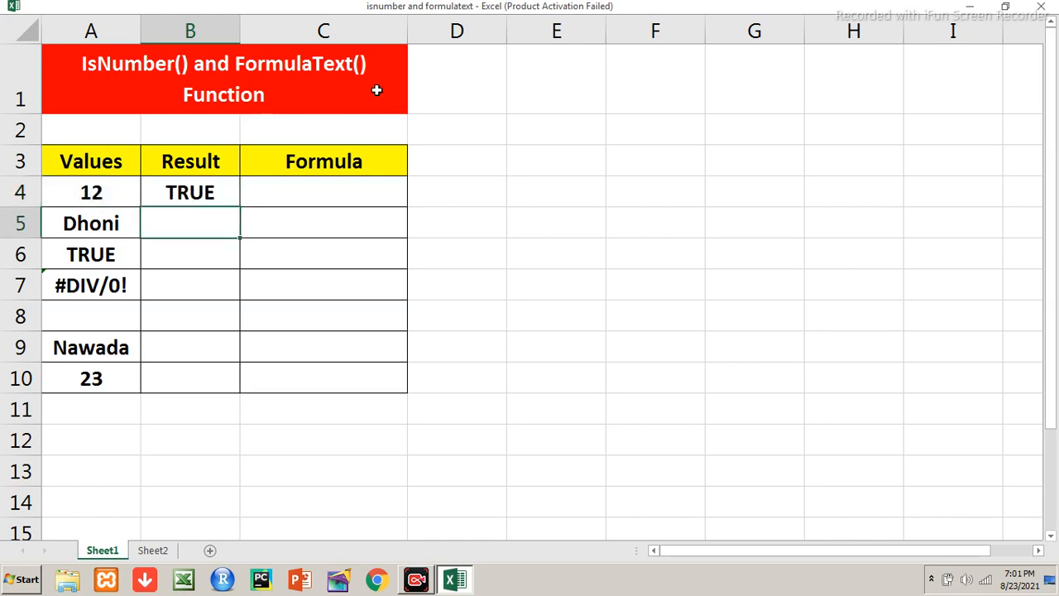
Replace the value in A4 with the text "dskfs" to test the ISNUMBER formula in B4
key(Up)
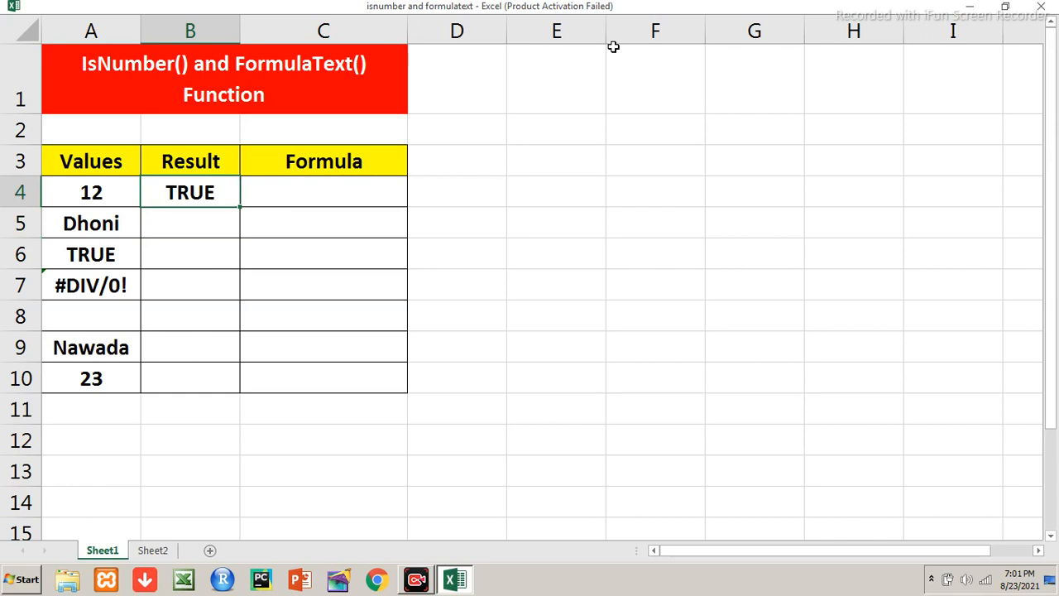
key(Left)
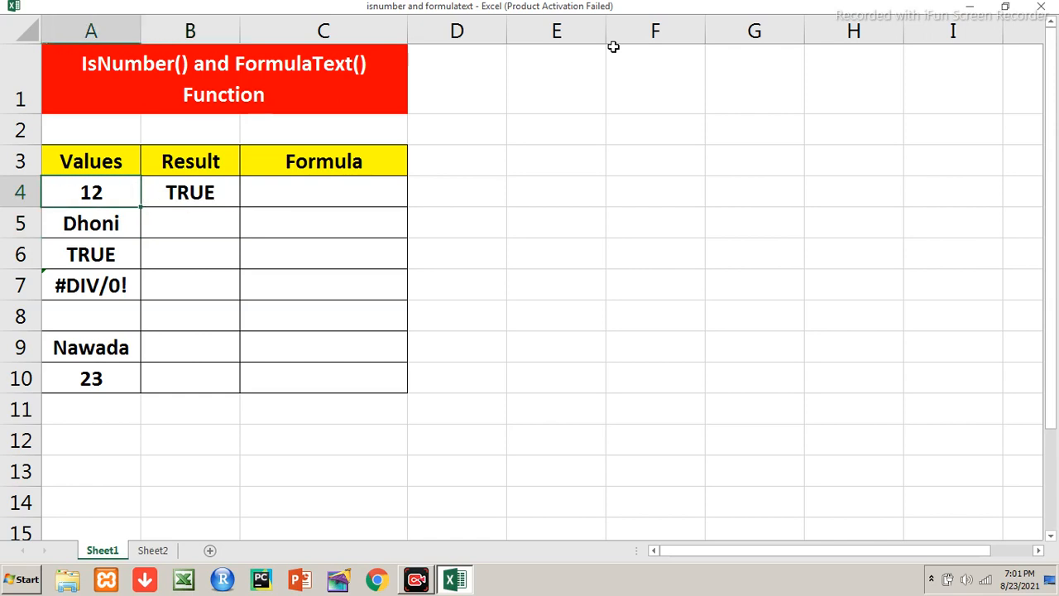
text(dskfs)
key(Return)
key(Up)
key(Right)
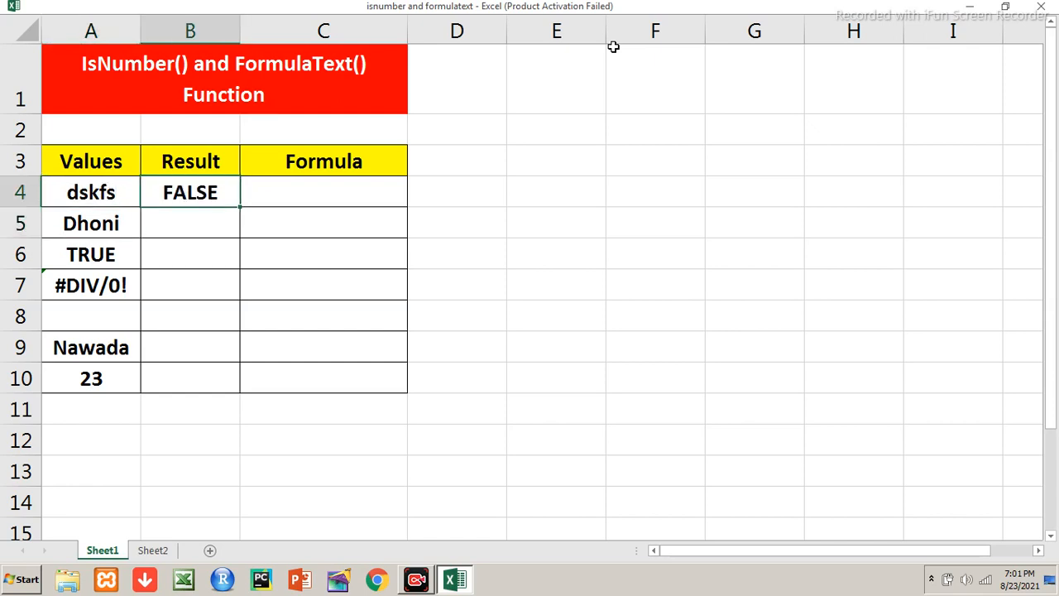
Set the value in cell A4 to 34
key(Left)
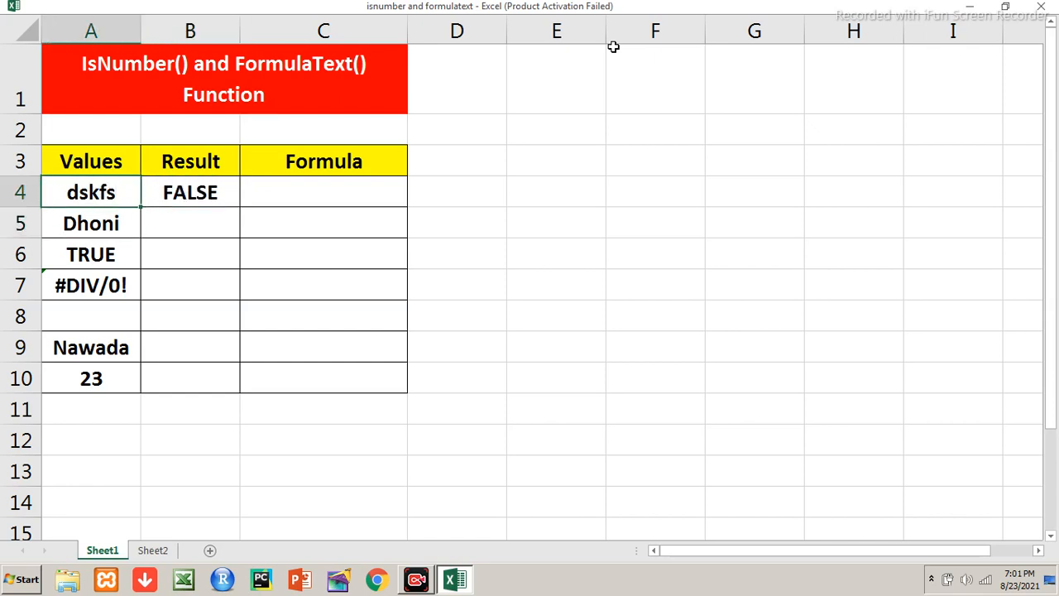
text(34)
key(Tab)
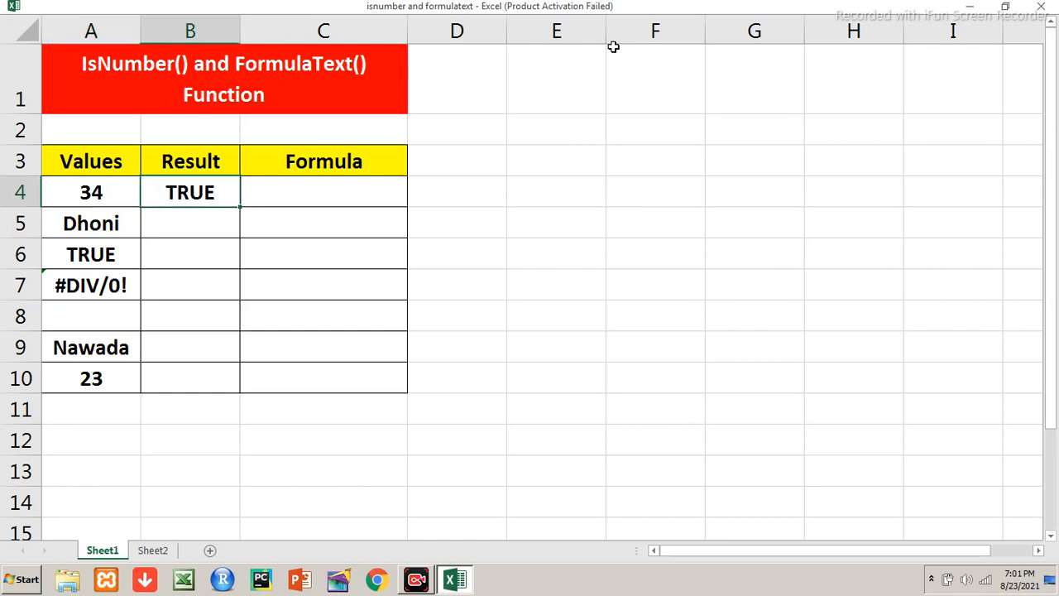
Fill the ISNUMBER formula from B4 down through B10
key(shift+Down)
key(shift+Down)
key(shift+Down)
key(shift+Down)
key(shift+Down)
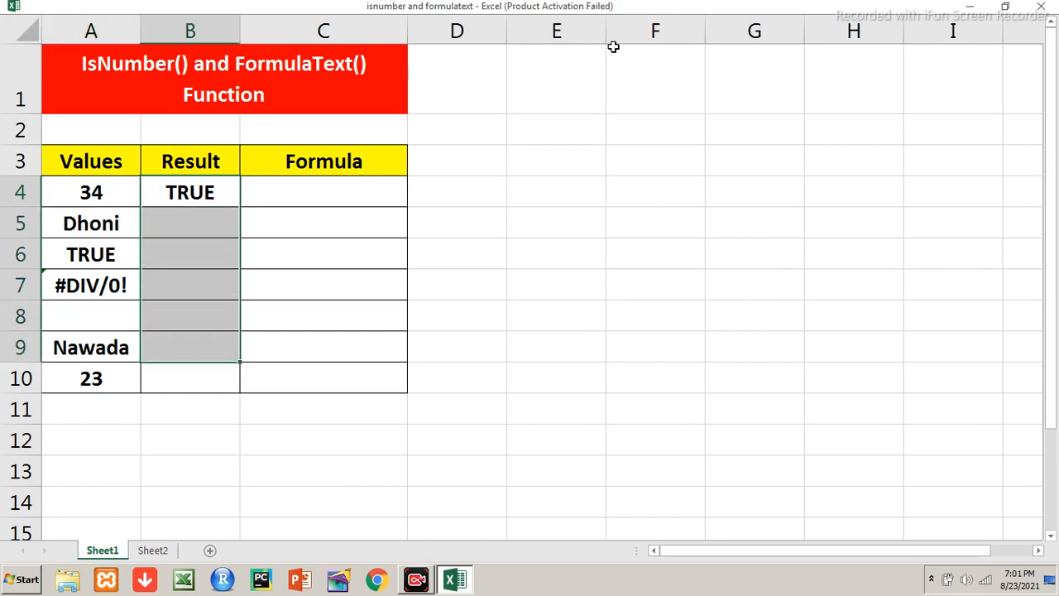
key(shift+Down)
key(ctrl+d)
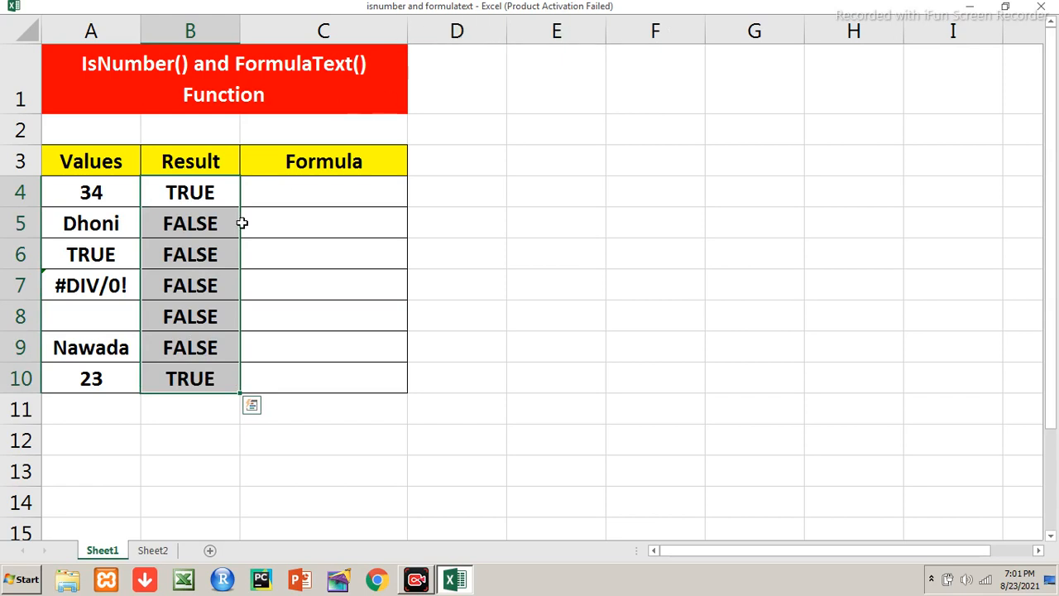
Review the ISNUMBER results in B5:B10 against their values, and briefly display the sheet's formulas in place of the results
click(122, 233)
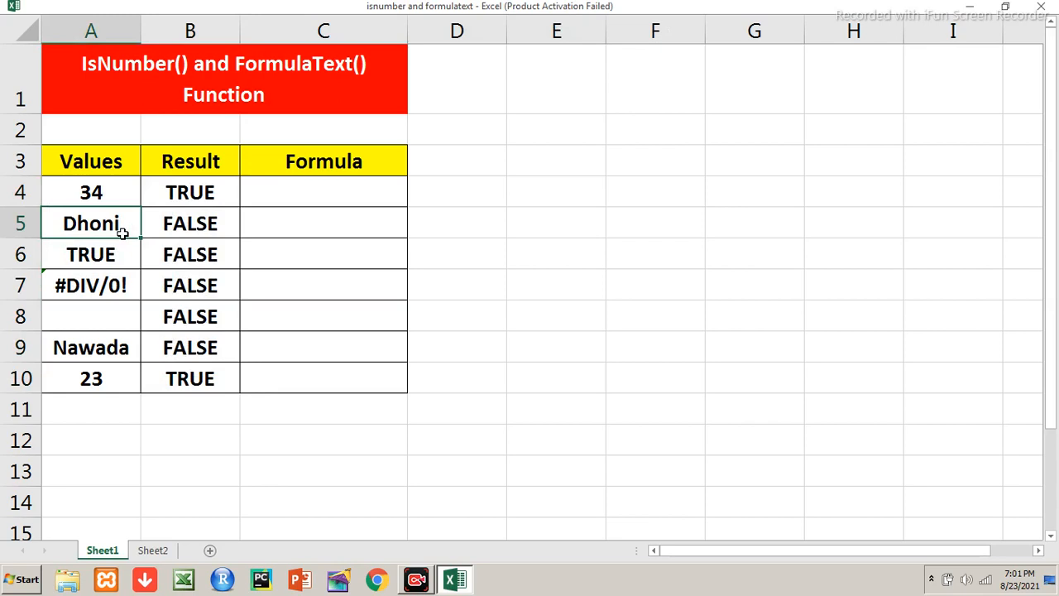
key(Right)
key(Down)
key(Down)
key(Down)
key(Down)
key(Down)
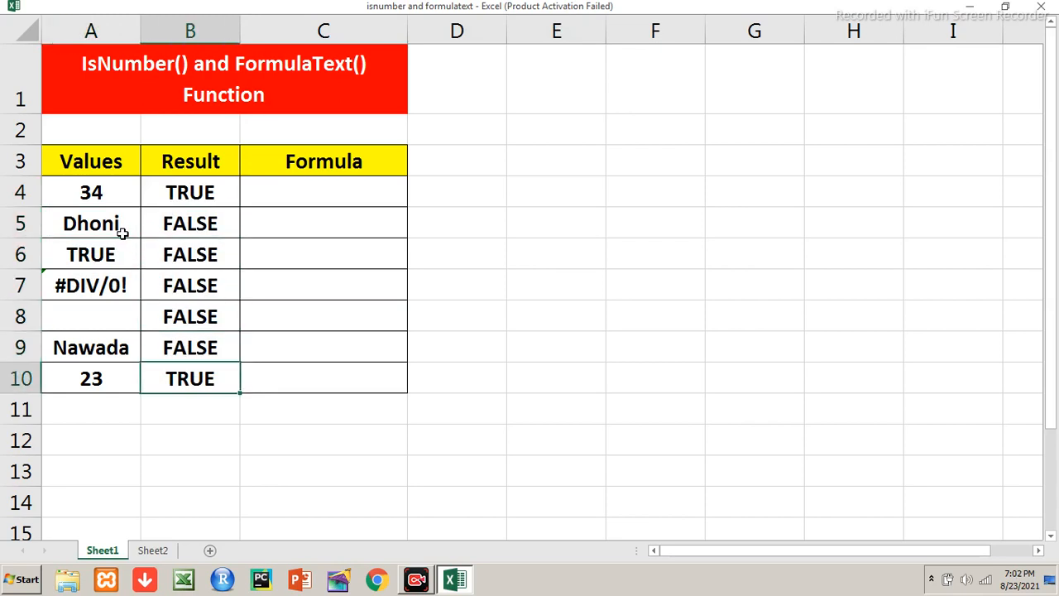
key(Up)
key(Up)
key(Up)
key(Up)
key(Up)
key(Up)
key(Down)
key(Down)
key(Down)
key(Down)
key(Down)
key(Down)
key(ctrl+grave)
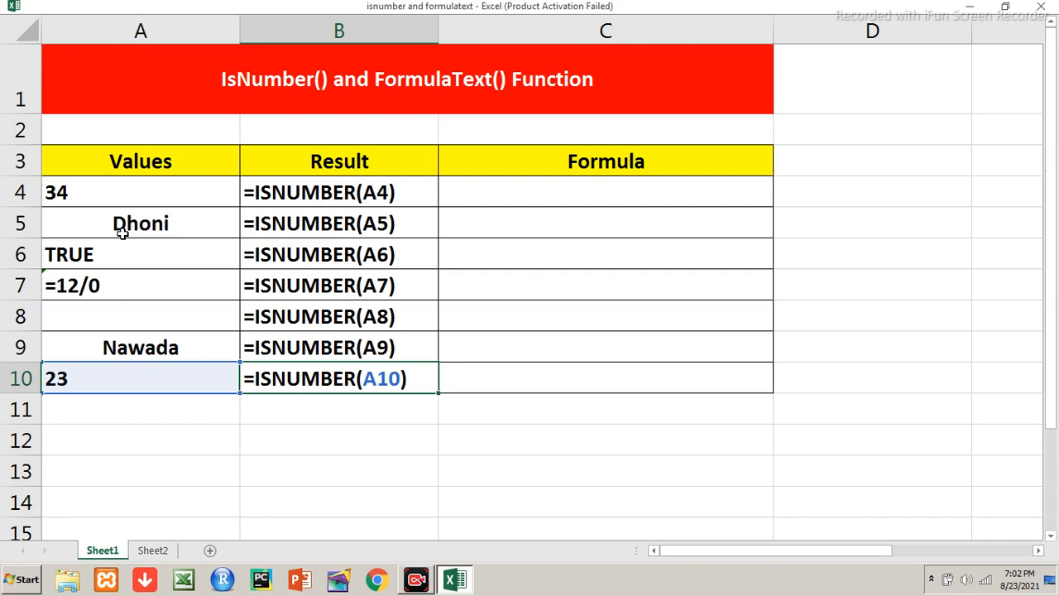
key(ctrl+grave)
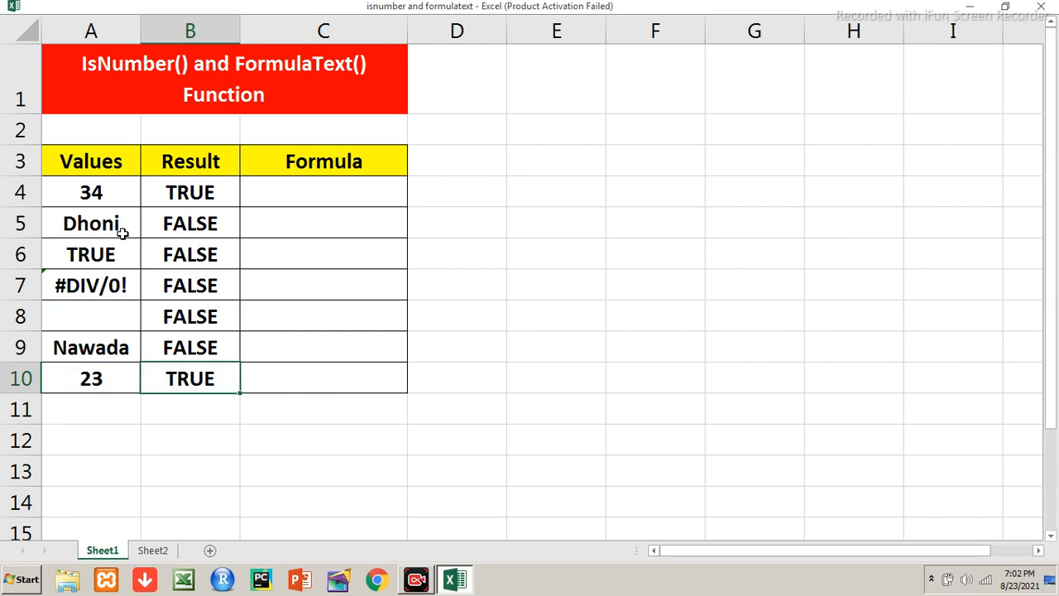
Enter the formula =formulatext(B4) in cell C4 of the Formula column
click(282, 199)
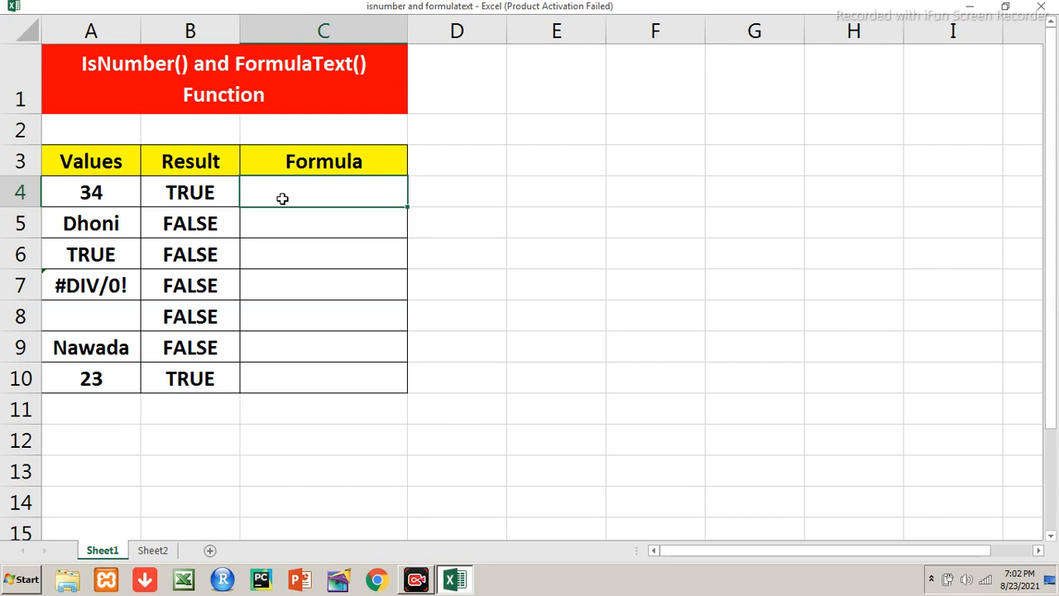
text(=form)
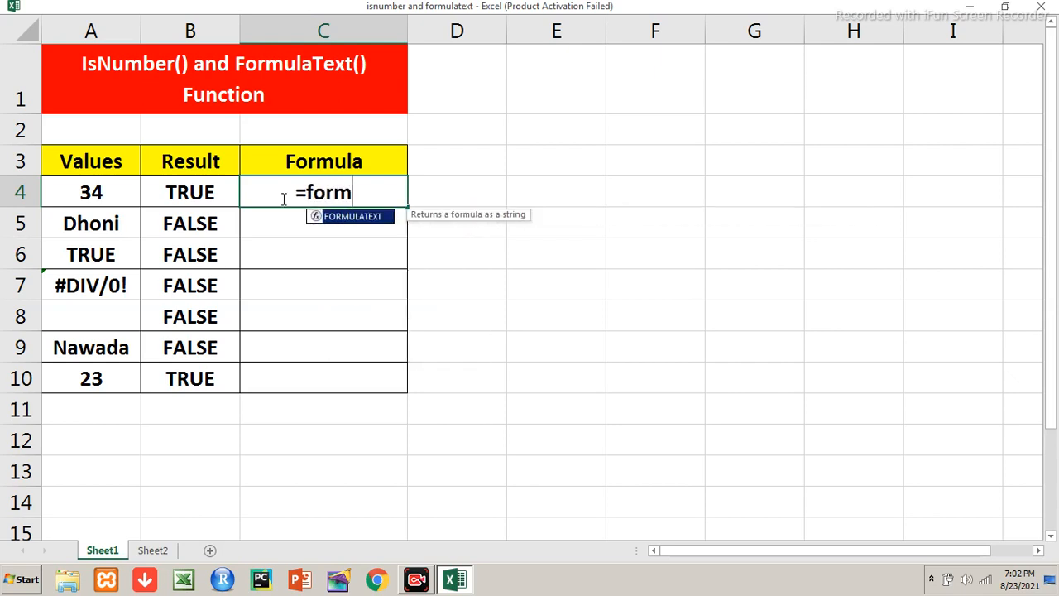
text(ulatext()
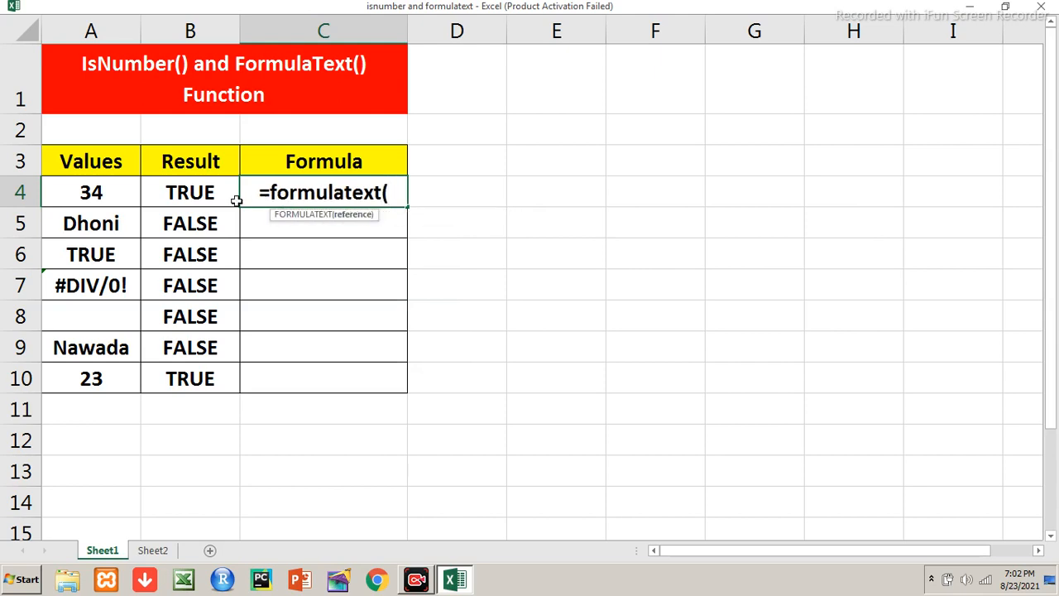
click(210, 196)
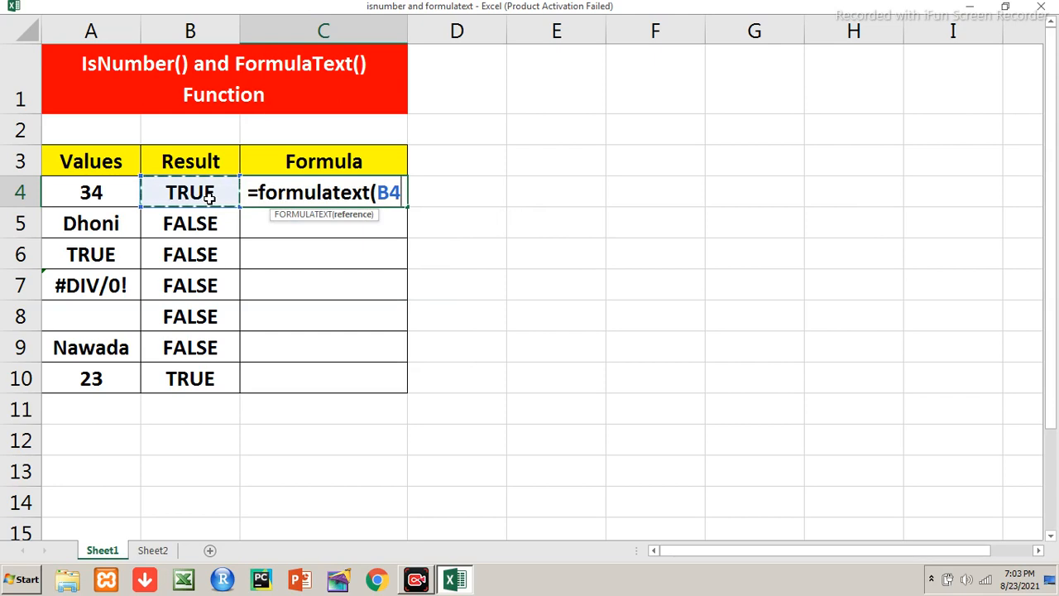
text())
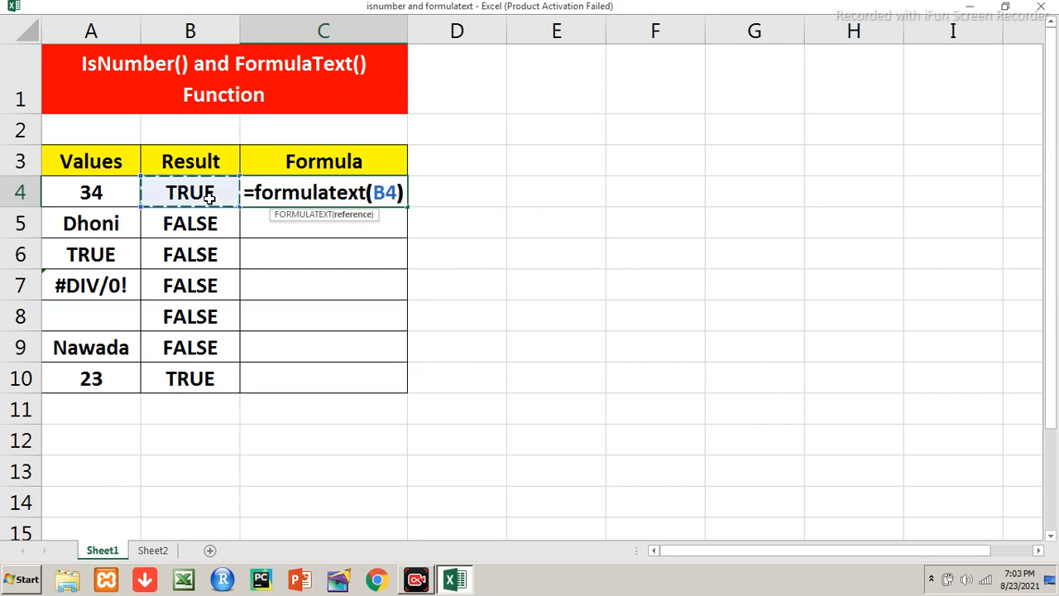
key(Return)
Fill the FORMULATEXT formula from C4 down through C10
key(Up)
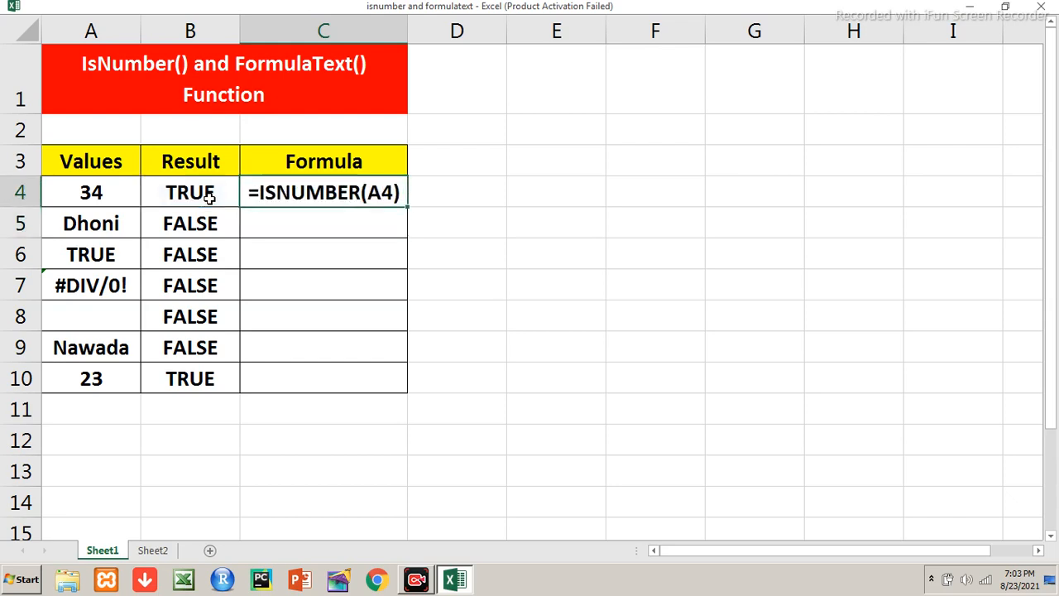
key(shift+Down)
key(shift+Down)
key(shift+Down)
key(shift+Down)
key(shift+Down)
key(shift+Down)
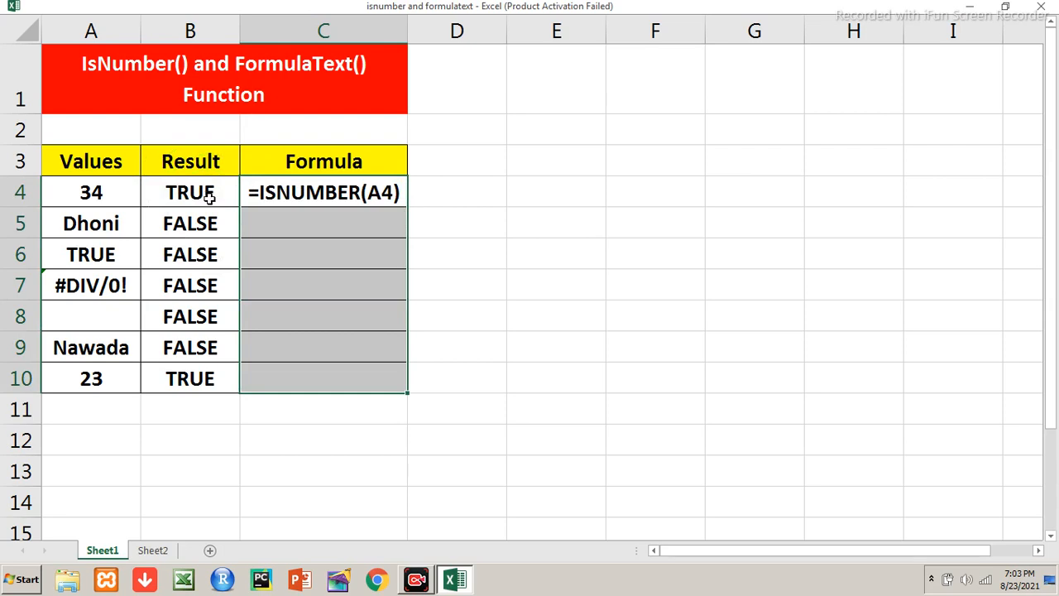
key(ctrl+d)
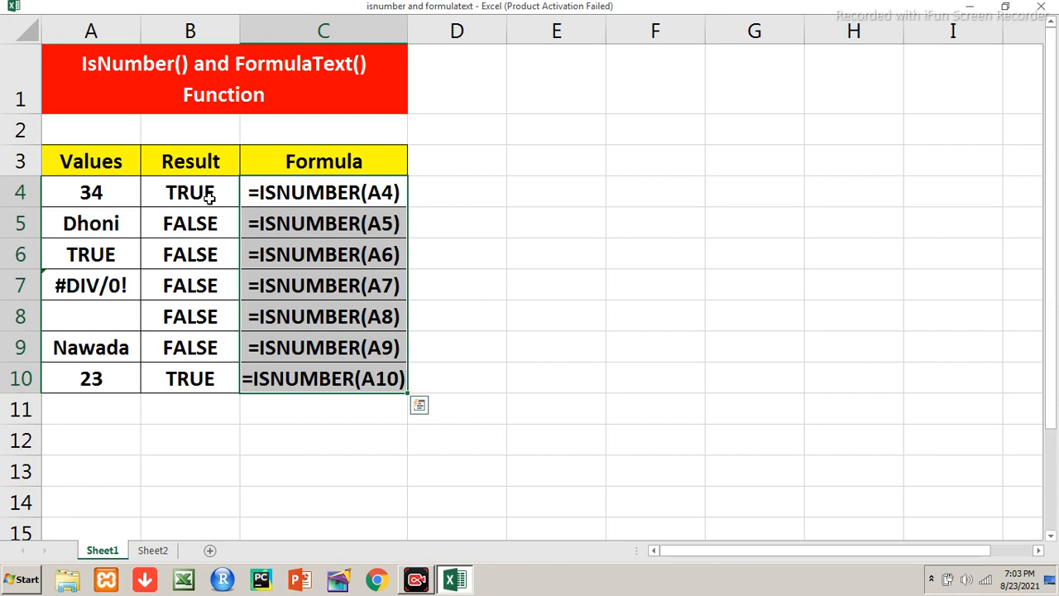
Review the formula texts listed down the Formula column in column C
key(Down)
key(Down)
key(Down)
key(Down)
key(Down)
key(Down)
key(Up)
key(Up)
key(Up)
key(Up)
key(Up)
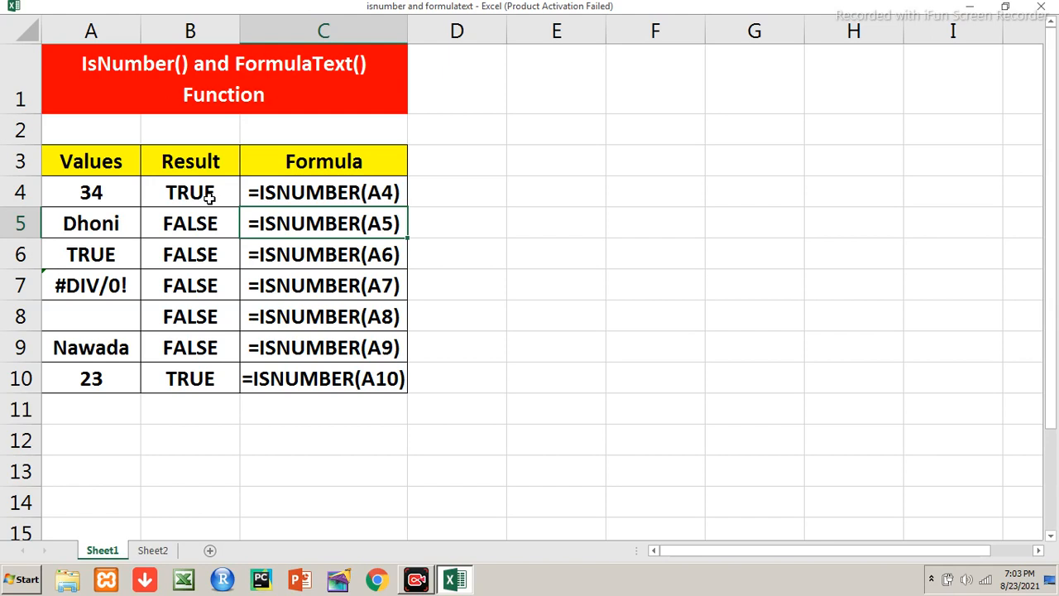
Start a new conditional formatting rule for A4:A10 that uses a formula to determine which cells to format
click(112, 192)
key(shift+Down)
key(shift+Down)
key(shift+Down)
key(shift+Down)
key(shift+Down)
key(shift+Down)
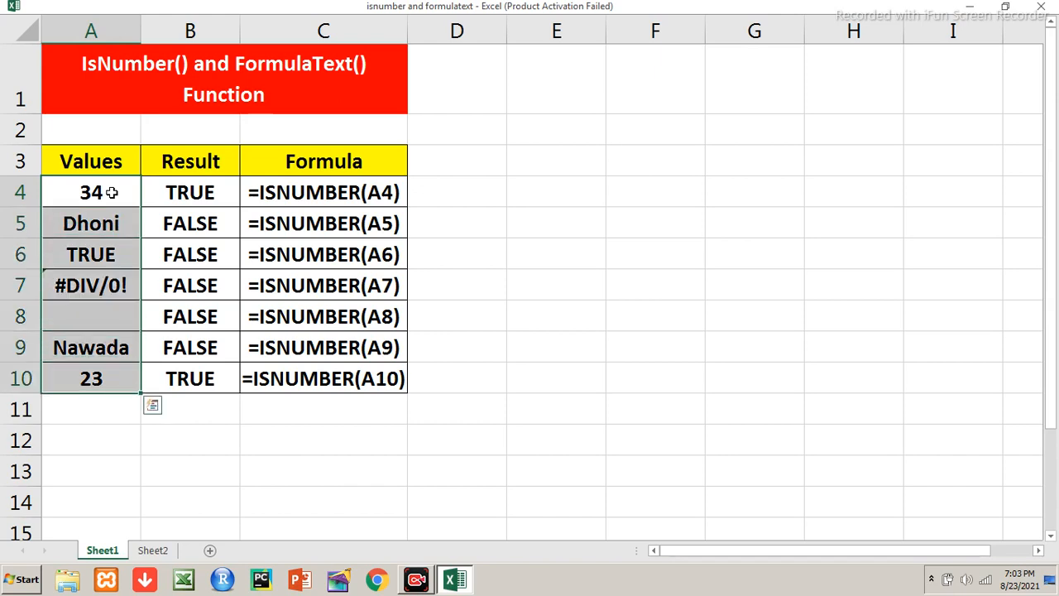
key(ctrl+shift+F1)
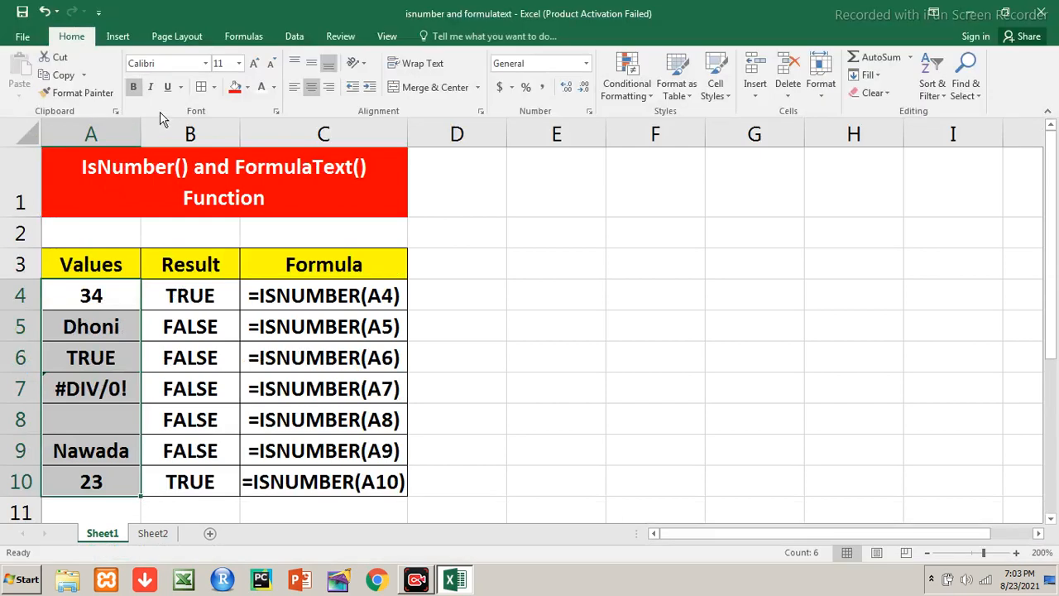
click(631, 92)
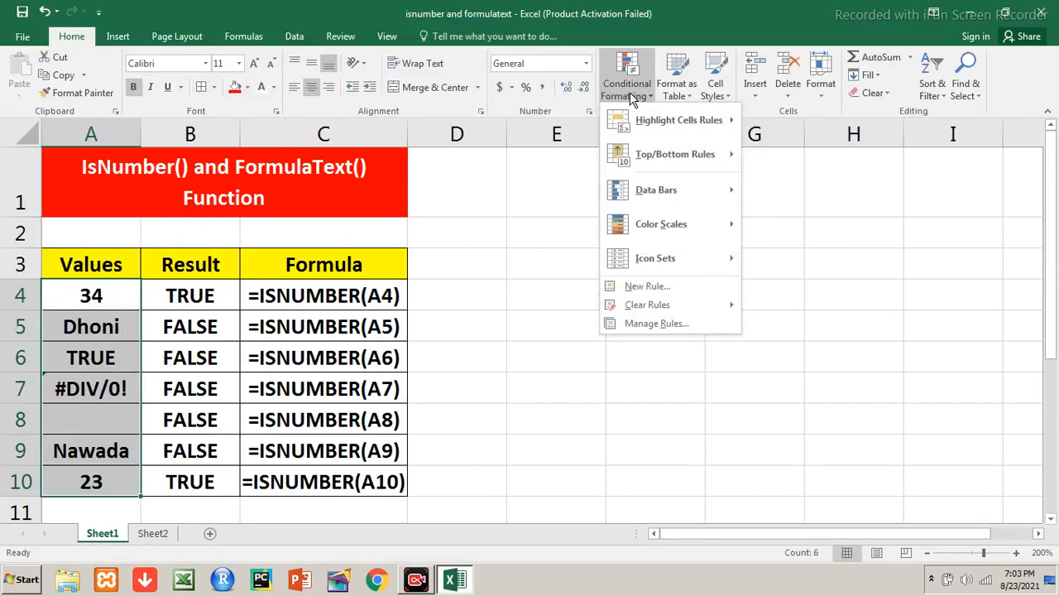
click(661, 288)
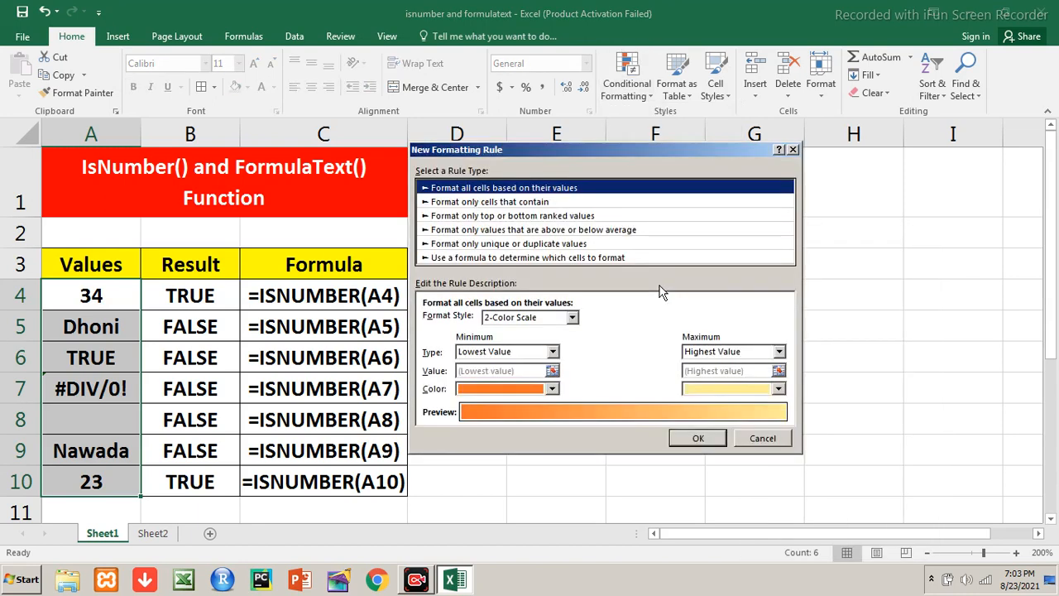
click(547, 258)
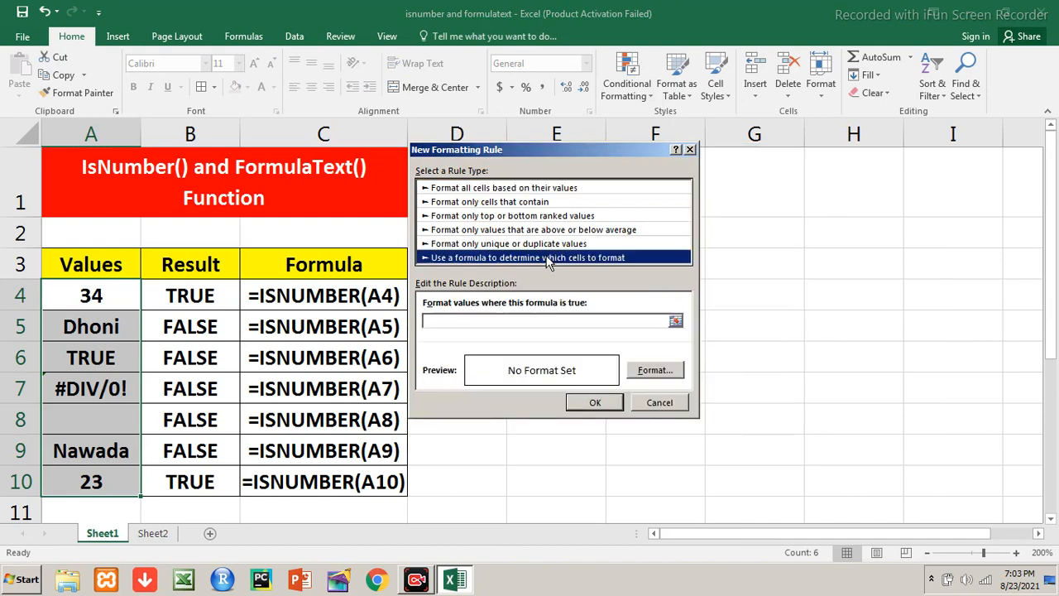
Set the formatting rule's condition to =isnumber(a4)
click(463, 321)
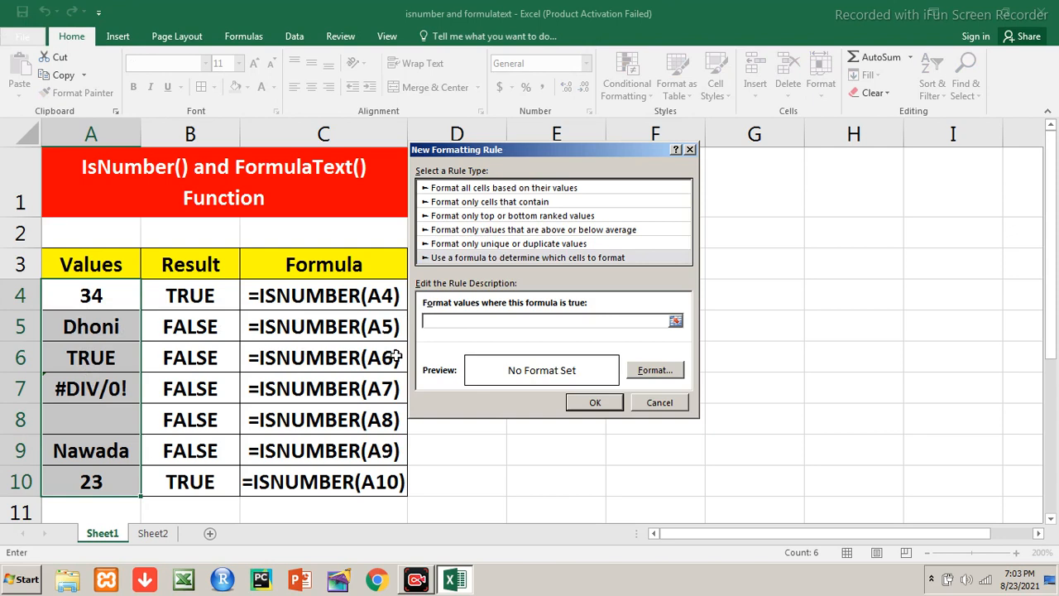
text(=isnumber()
text(a4)
text())
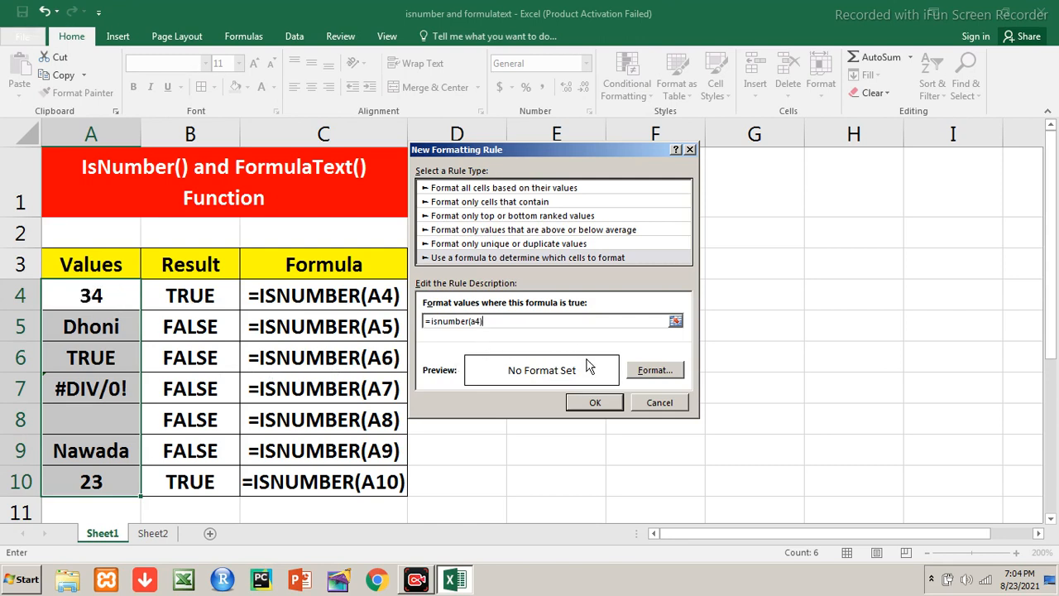
Set the rule's format to a bold font in standard blue and apply the rule to A4:A10
click(640, 372)
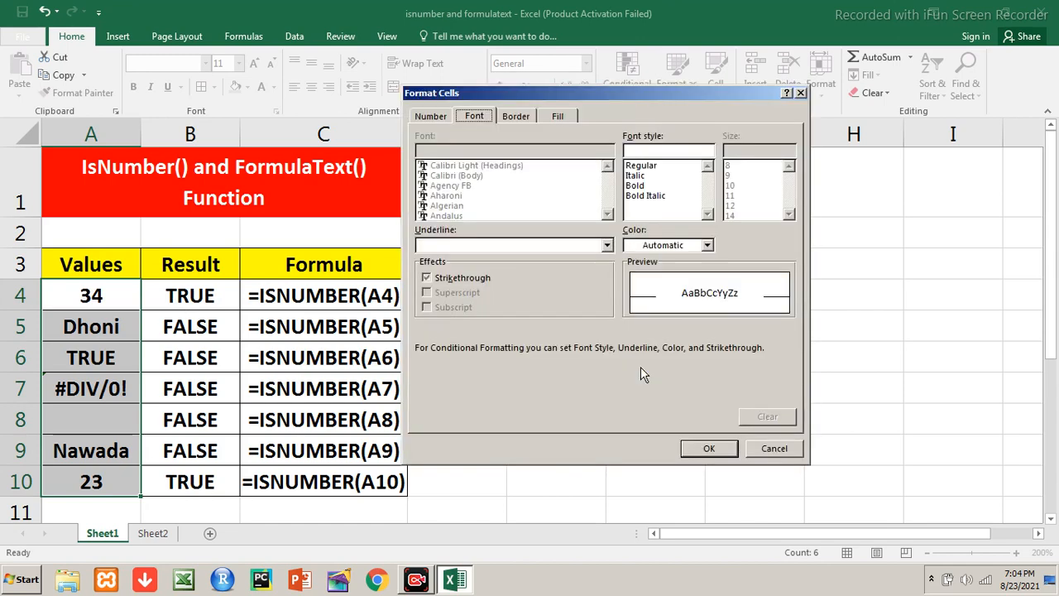
click(643, 195)
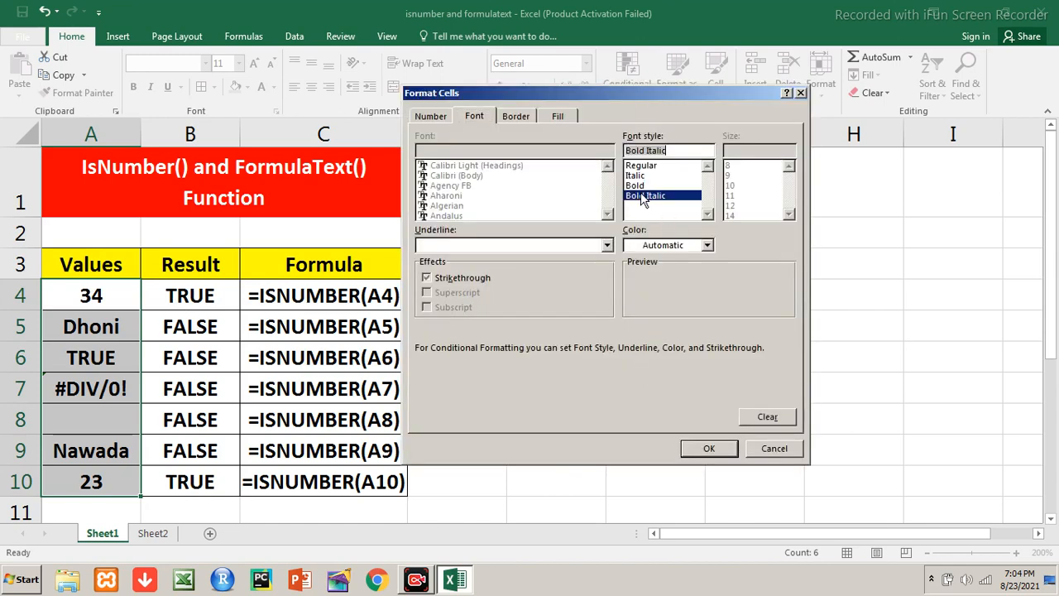
click(642, 187)
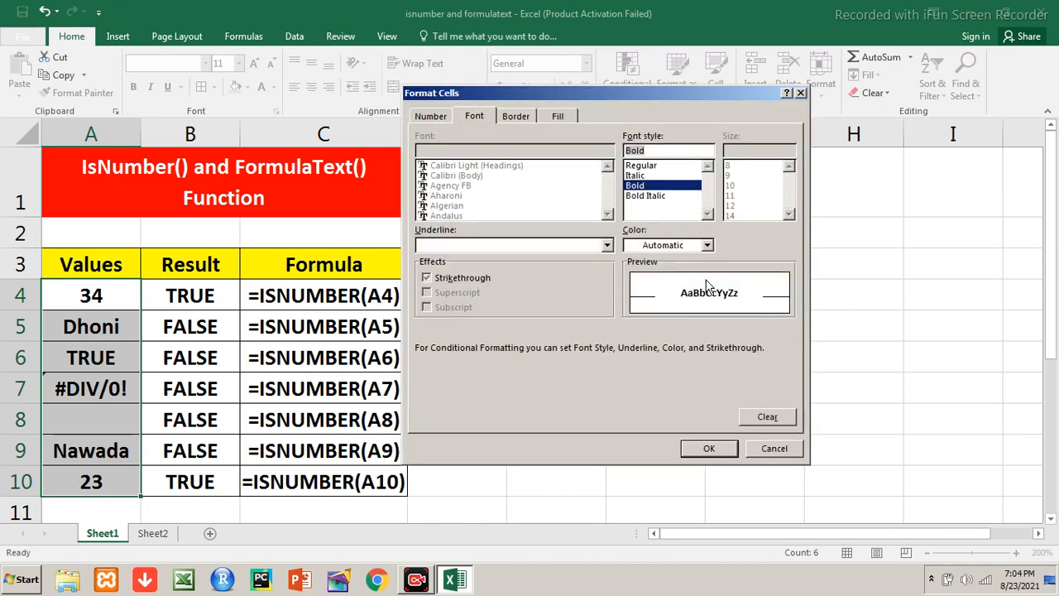
click(707, 245)
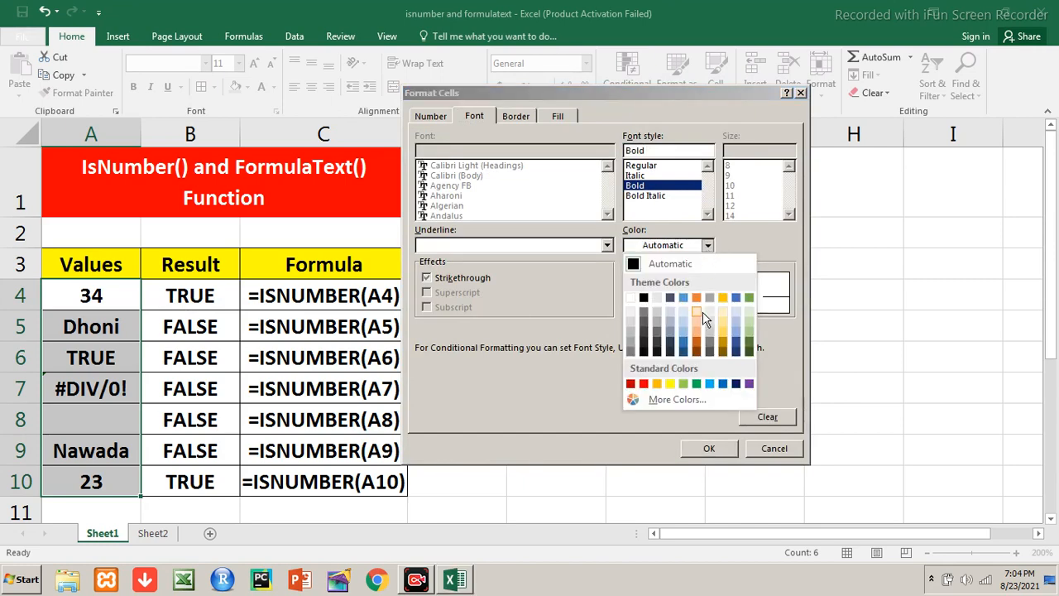
click(724, 384)
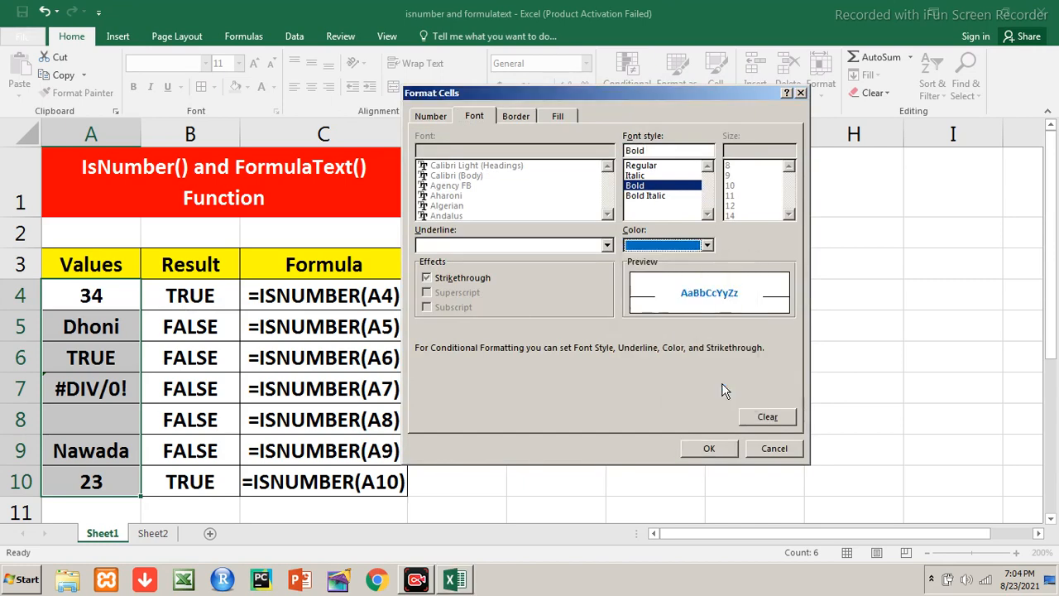
click(725, 450)
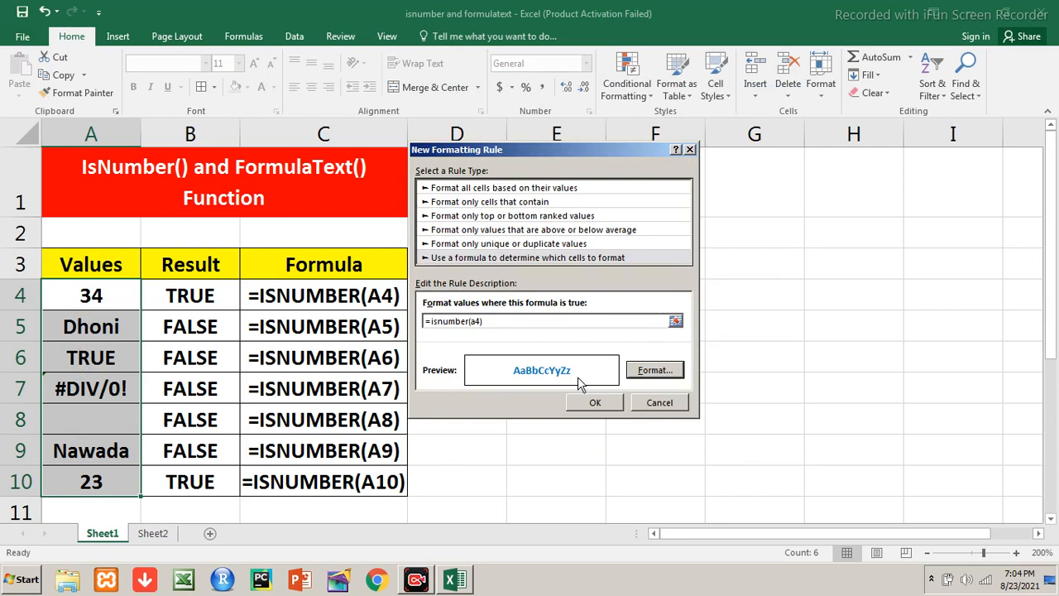
click(580, 403)
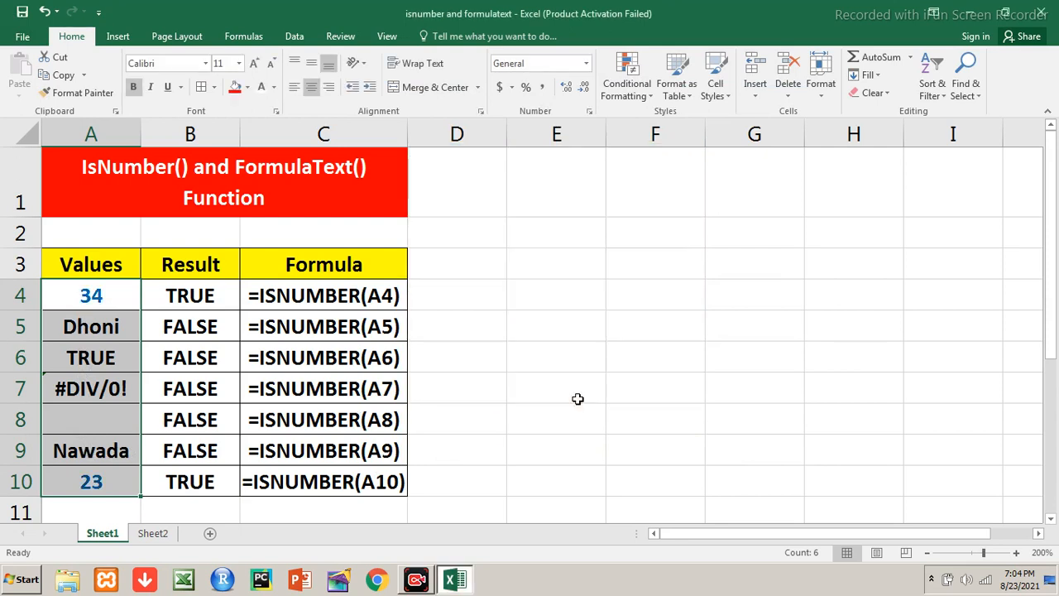
click(509, 324)
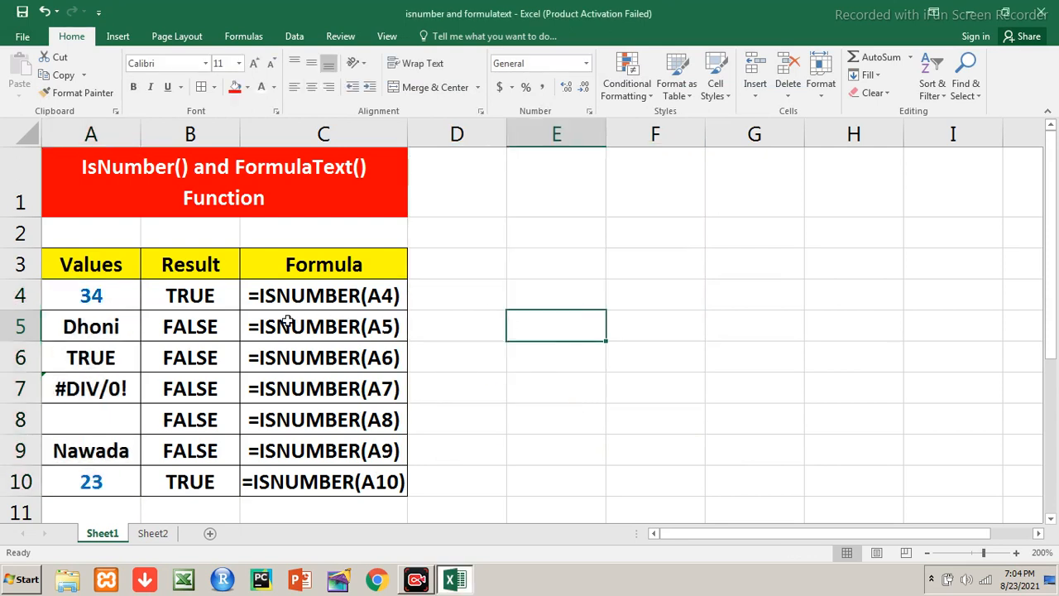
Examine the cells in the Values column from A4 to A10 to see which ones the rule formats
click(119, 328)
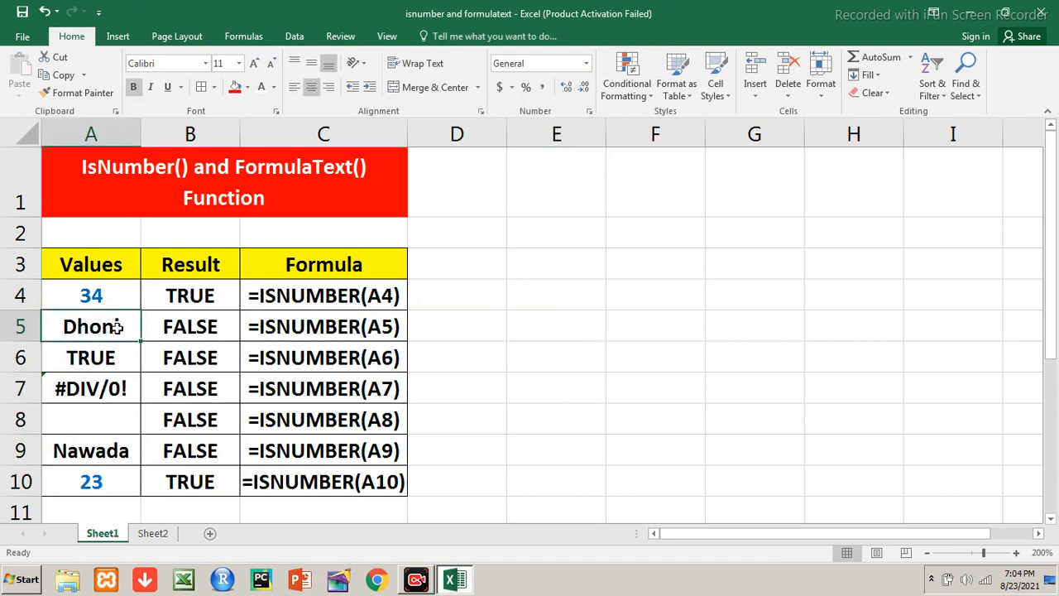
key(Up)
key(Down)
key(Down)
key(Down)
key(Down)
key(Down)
key(Down)
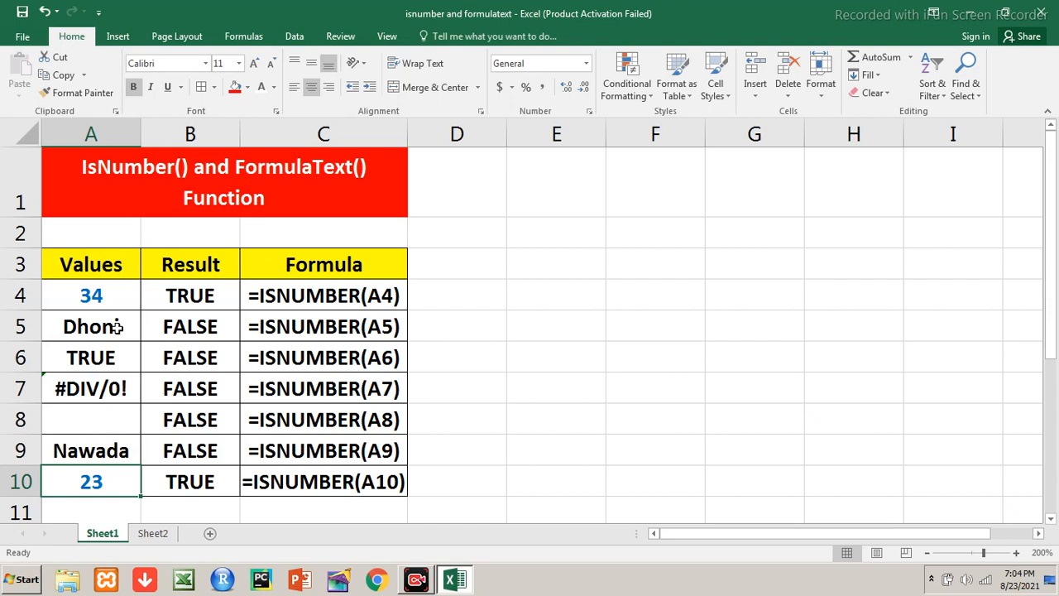
key(Up)
key(Up)
key(Up)
key(Up)
key(Up)
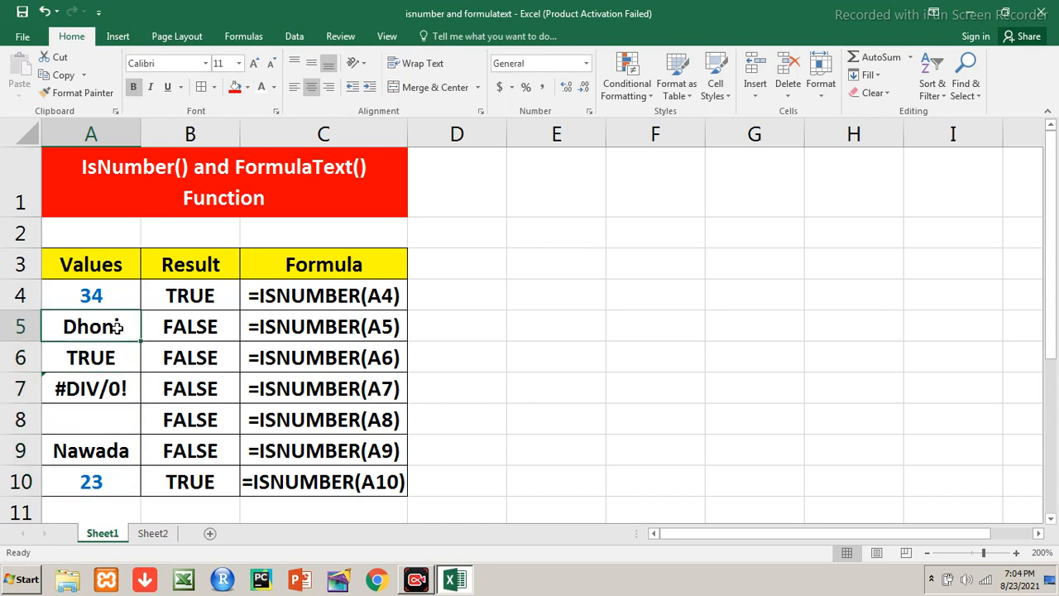
key(Up)
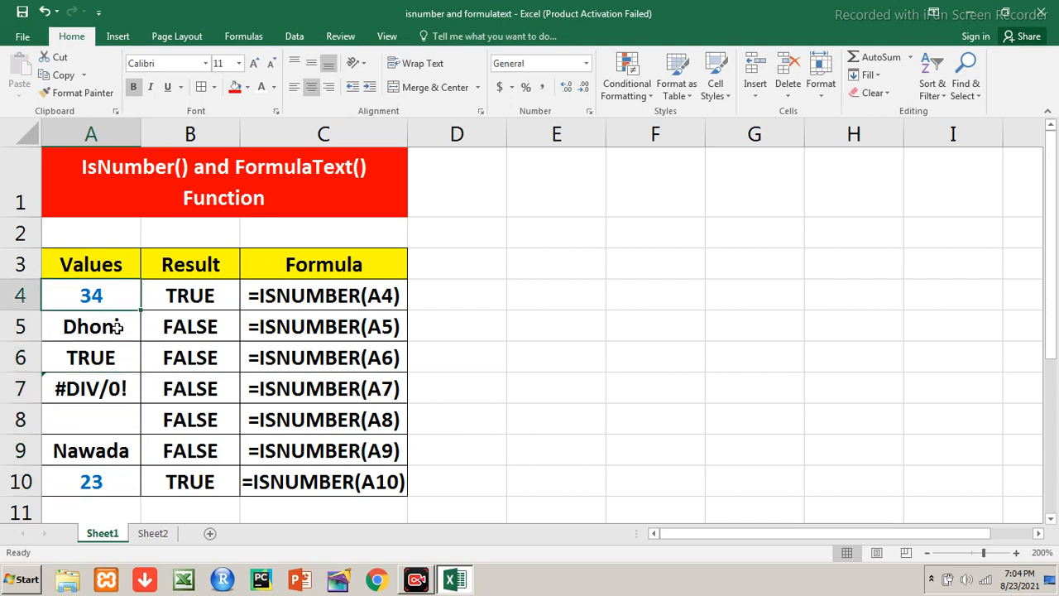
Replace the value in A6 with 67
key(Down)
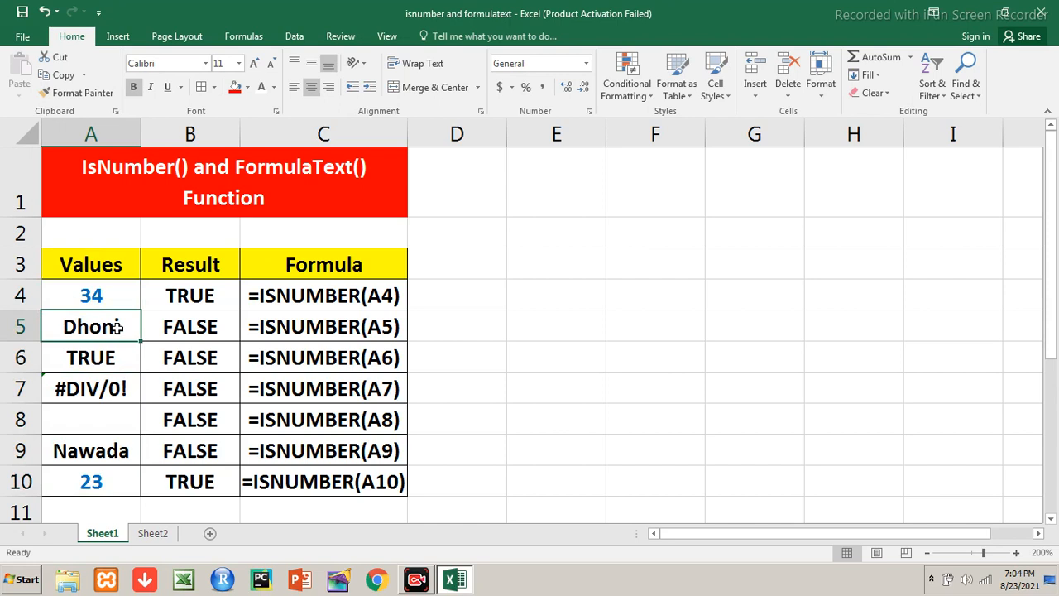
key(Down)
text(67)
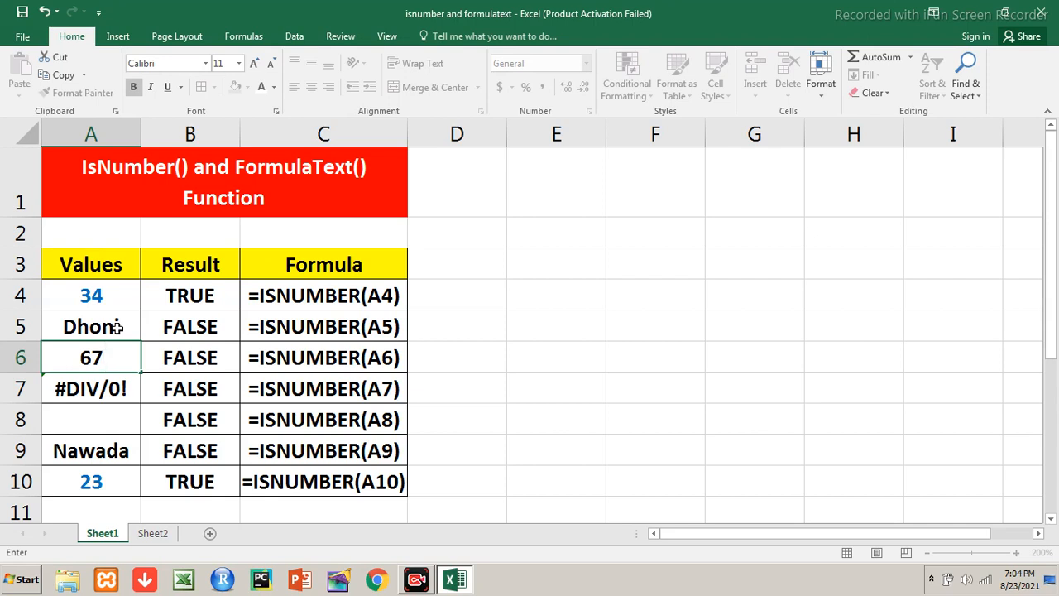
key(Return)
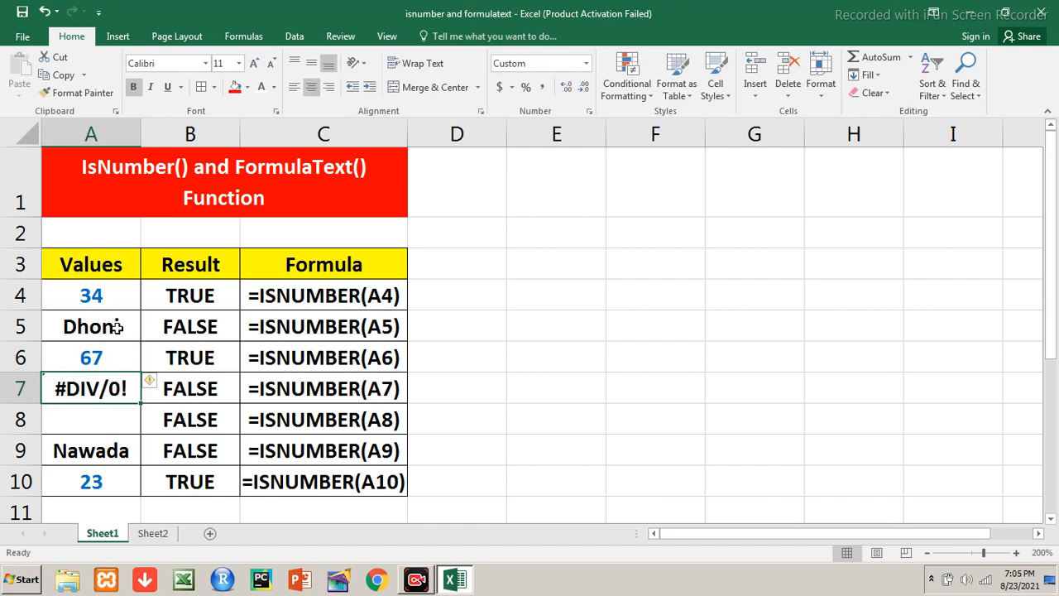
Switch to Sheet2 and enter 4 as the Roll value in G3
key(ctrl+Page_Down)
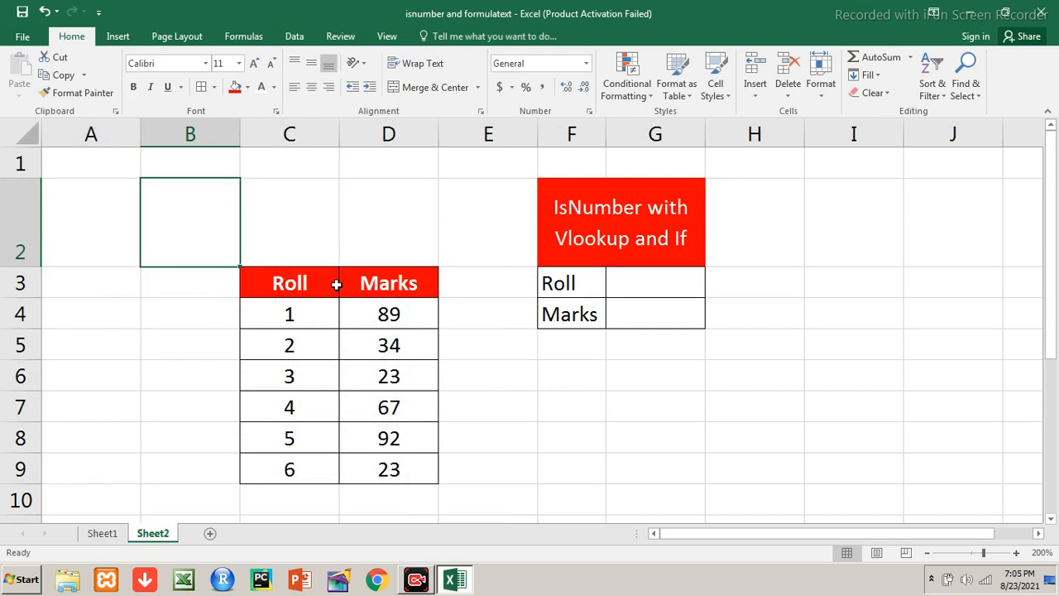
click(635, 293)
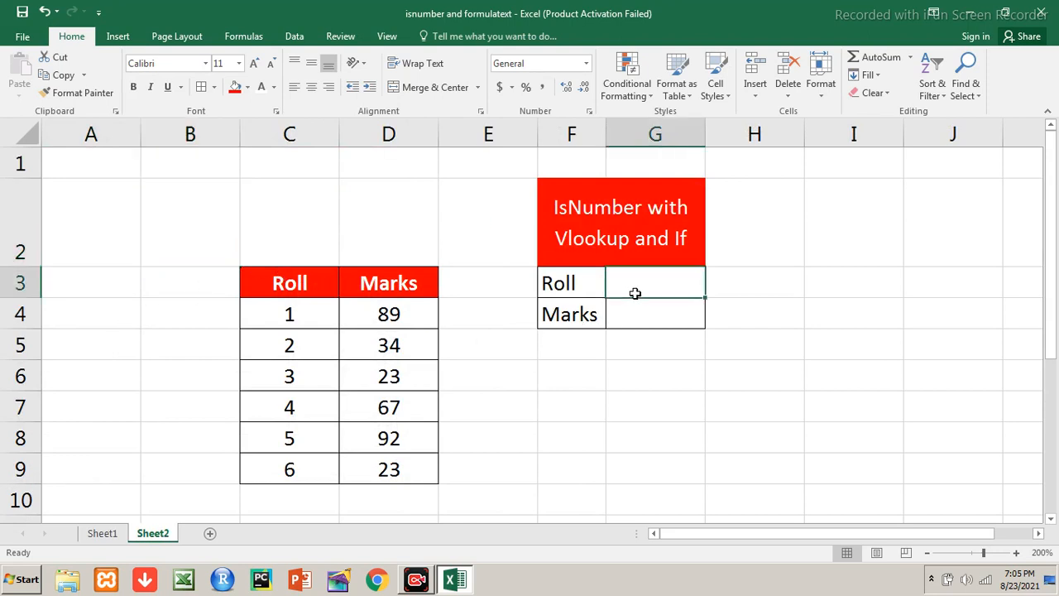
text(4)
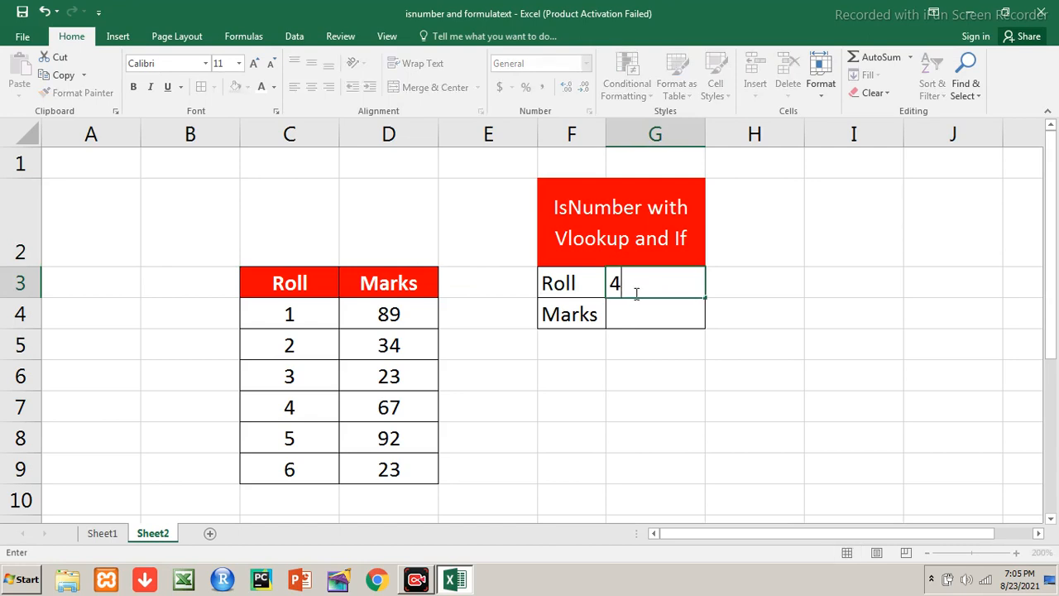
key(Return)
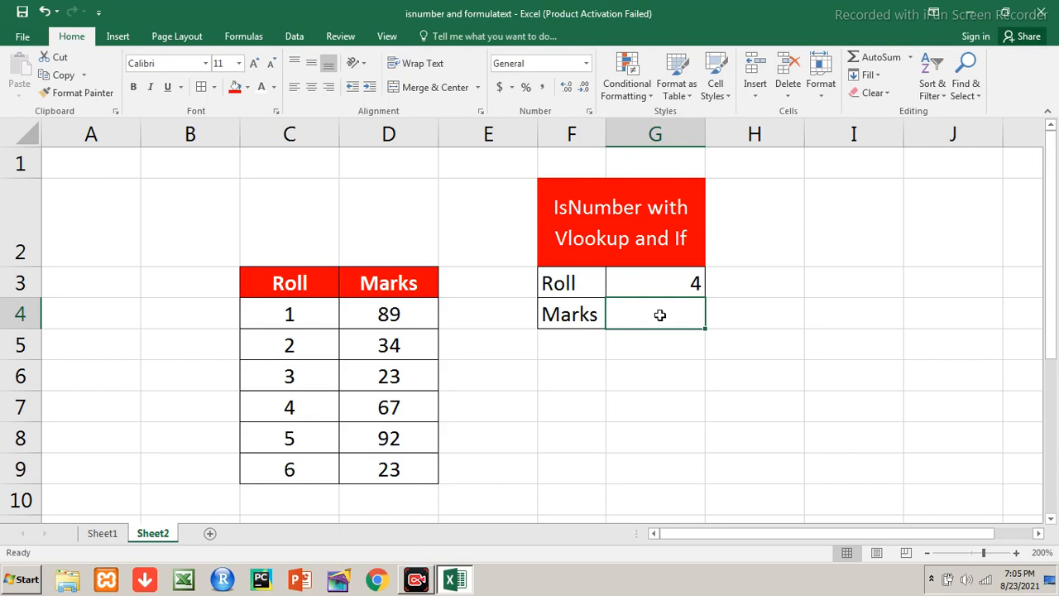
Try the text dfgfd as the Roll value in G3
key(Up)
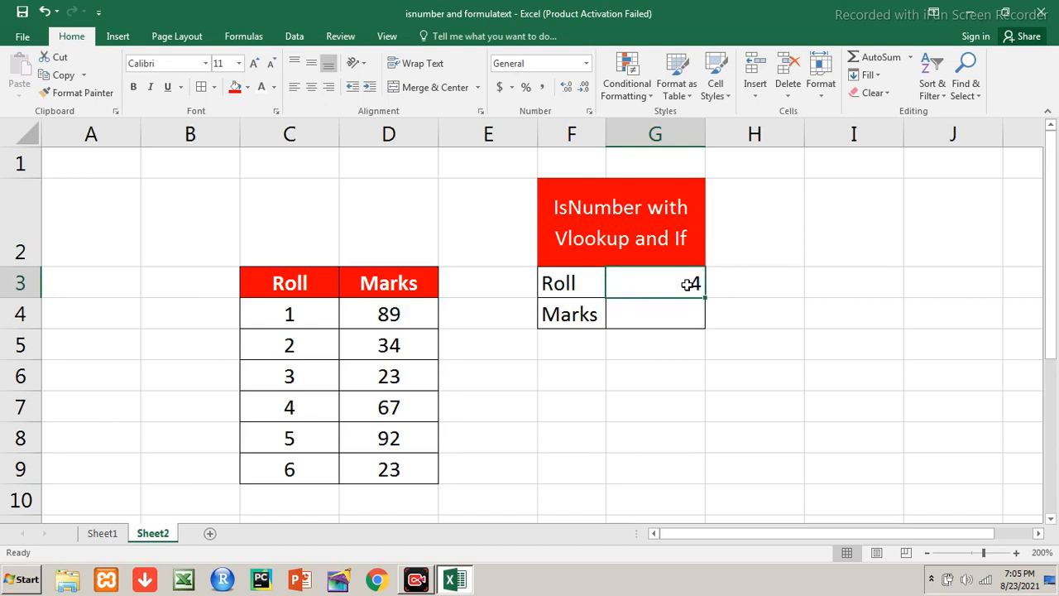
text(dfgfd)
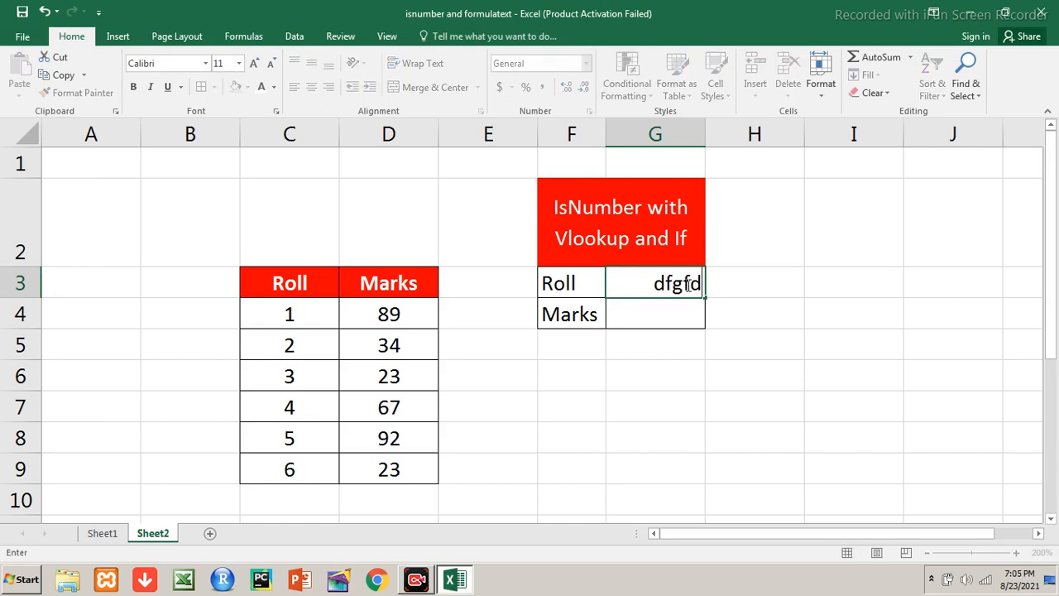
key(Return)
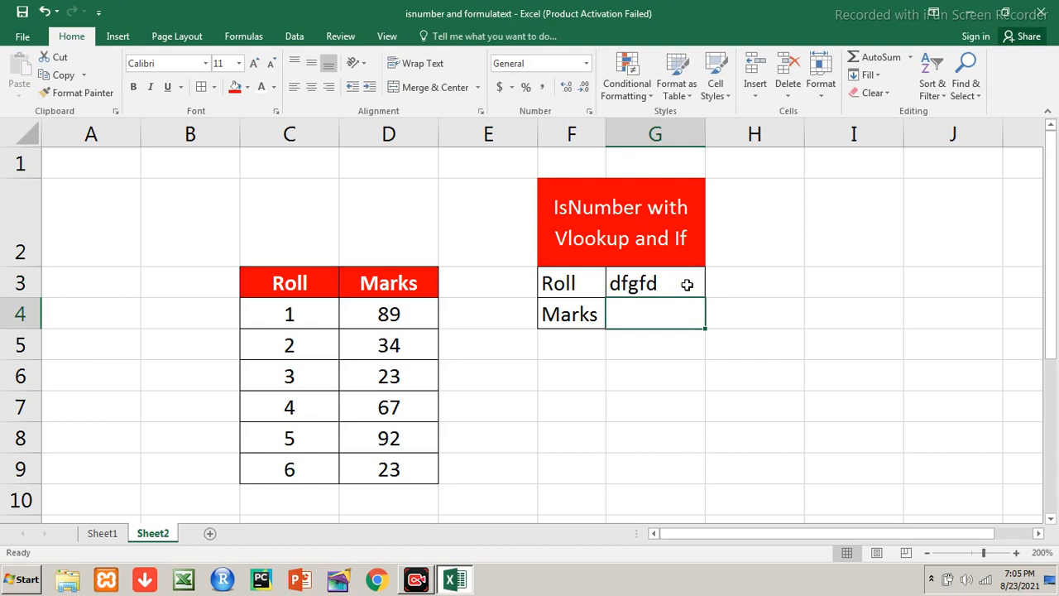
Clear the Roll input cell G3
click(687, 283)
key(Delete)
key(Return)
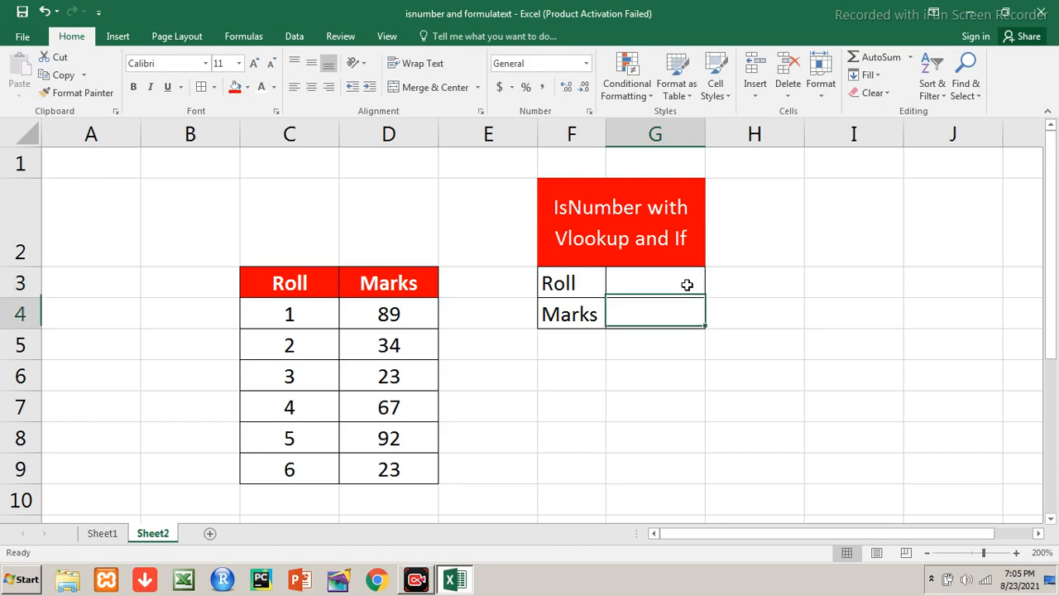
Begin an IF formula in Marks cell G4 with isnumber(G3) as its logical test
text(=if()
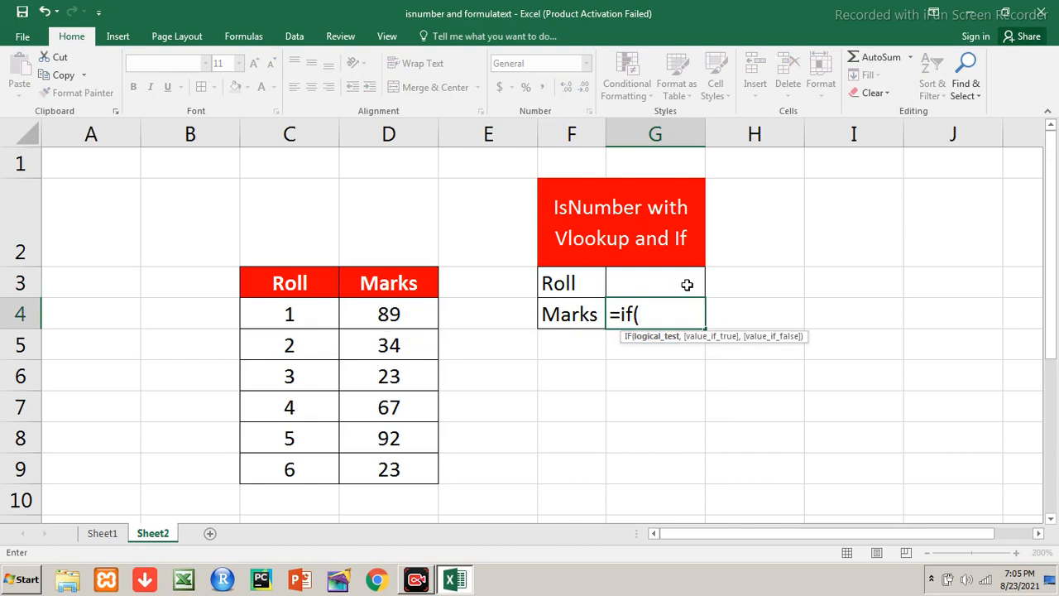
text(isnumber()
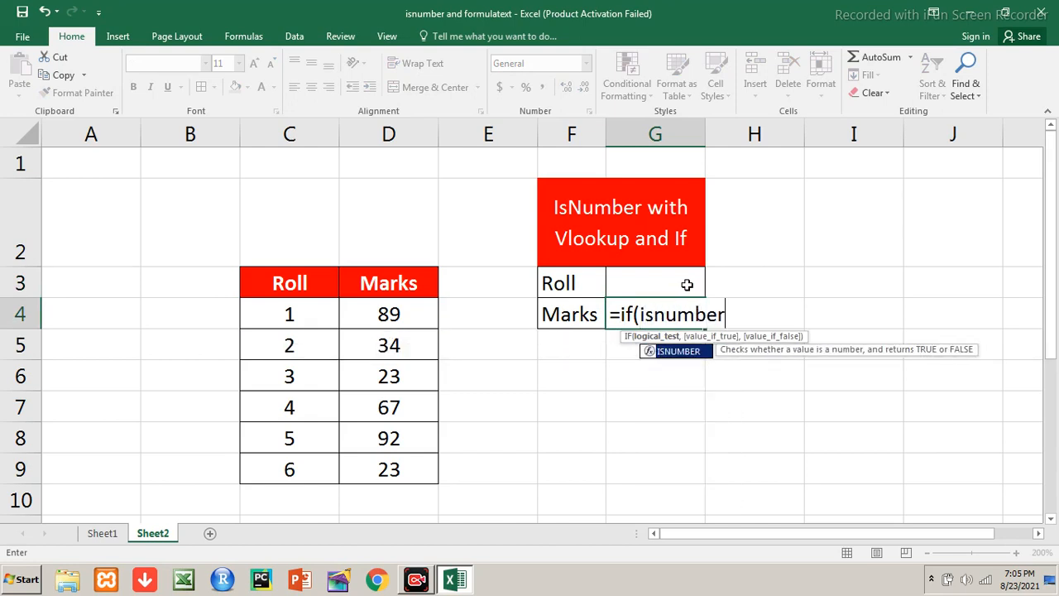
click(656, 284)
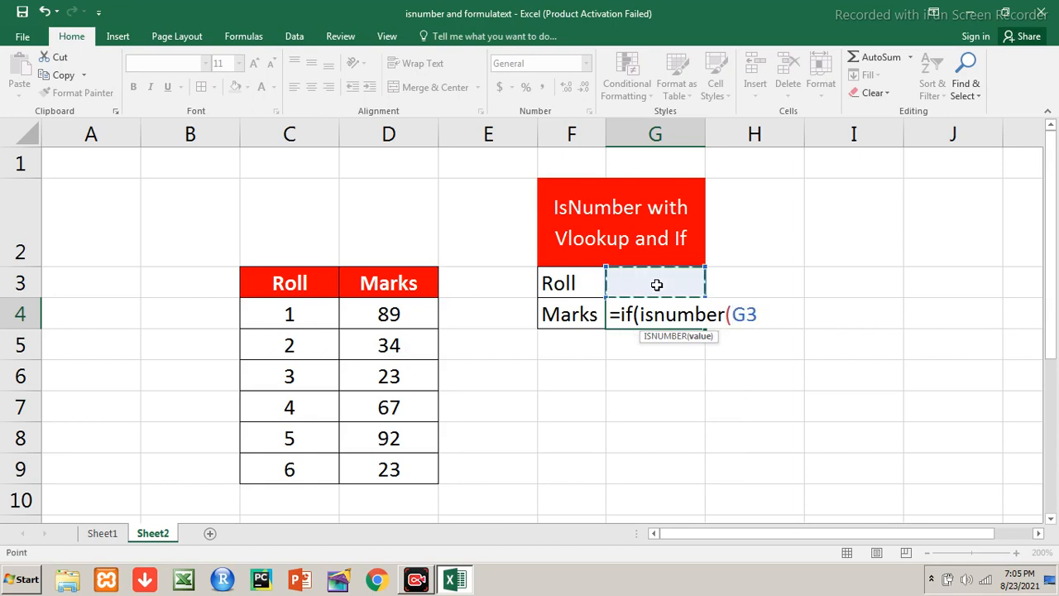
text(),)
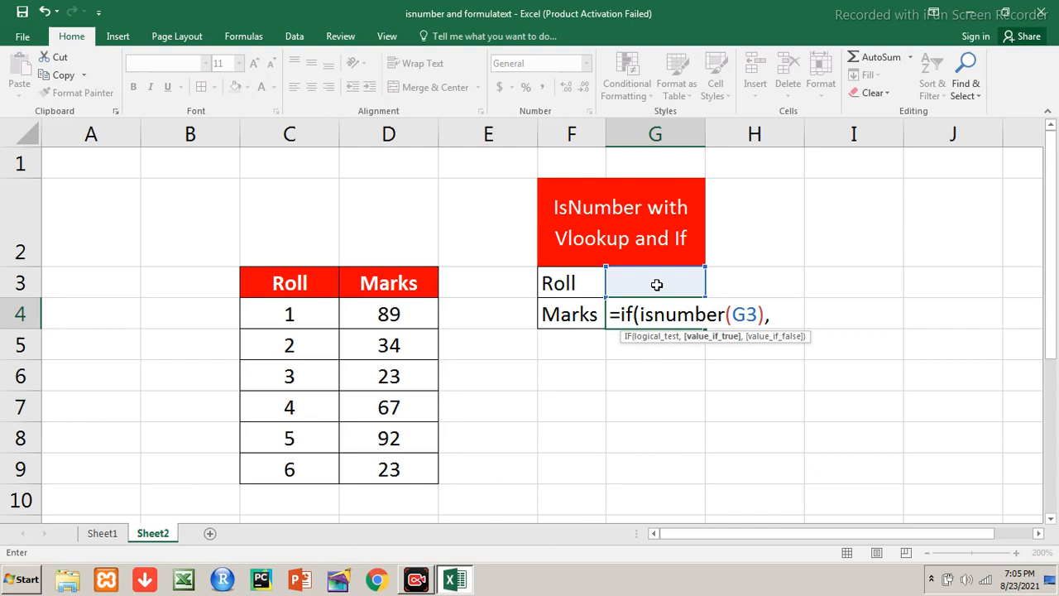
text(vlookup()
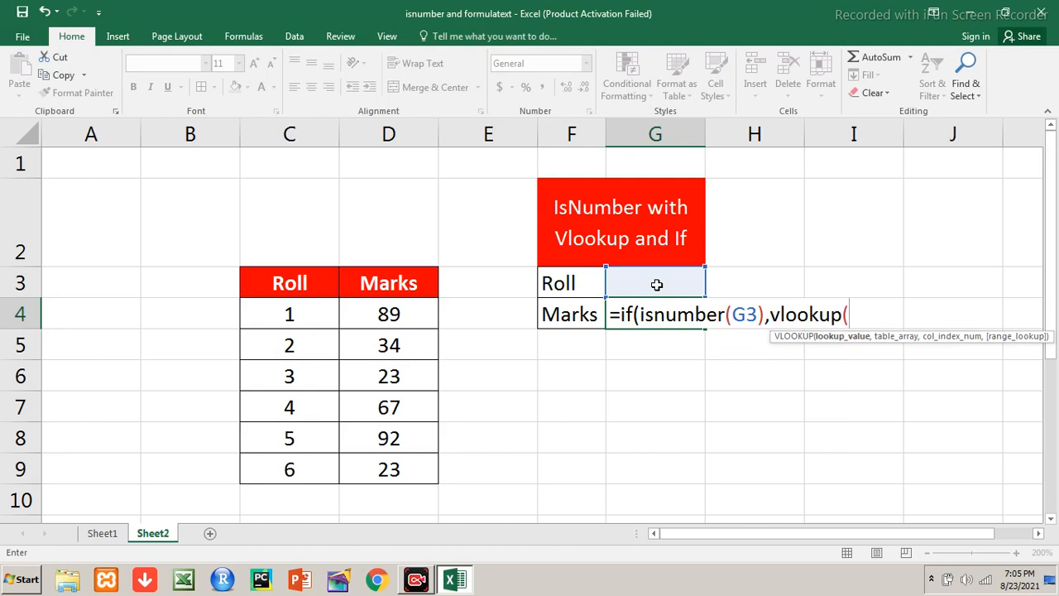
Add vlookup(G3,C3:D9,2,FALSE) as the value if true in the IF formula in G4
click(671, 280)
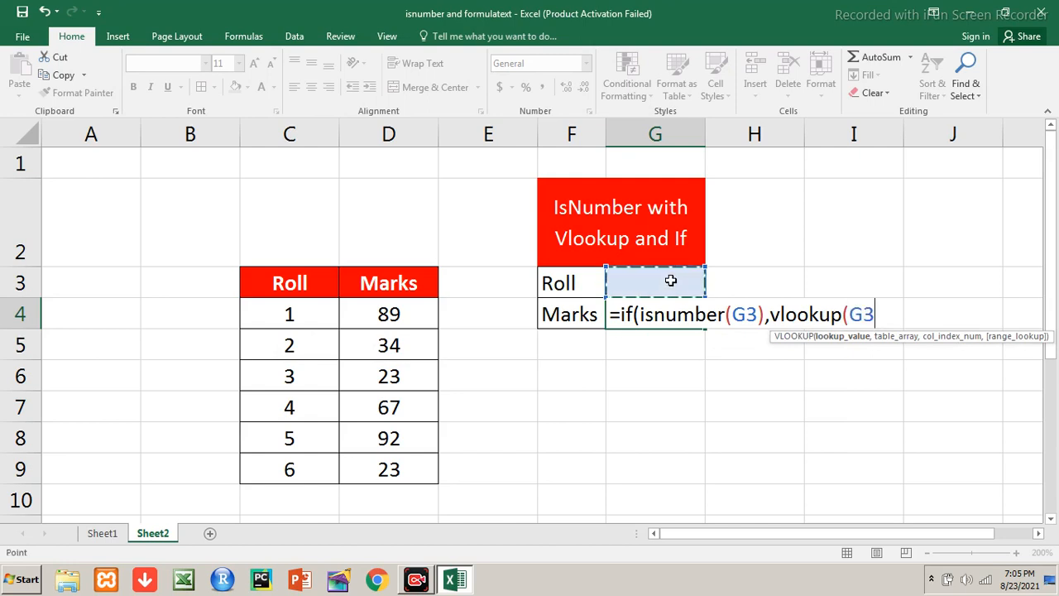
text(,)
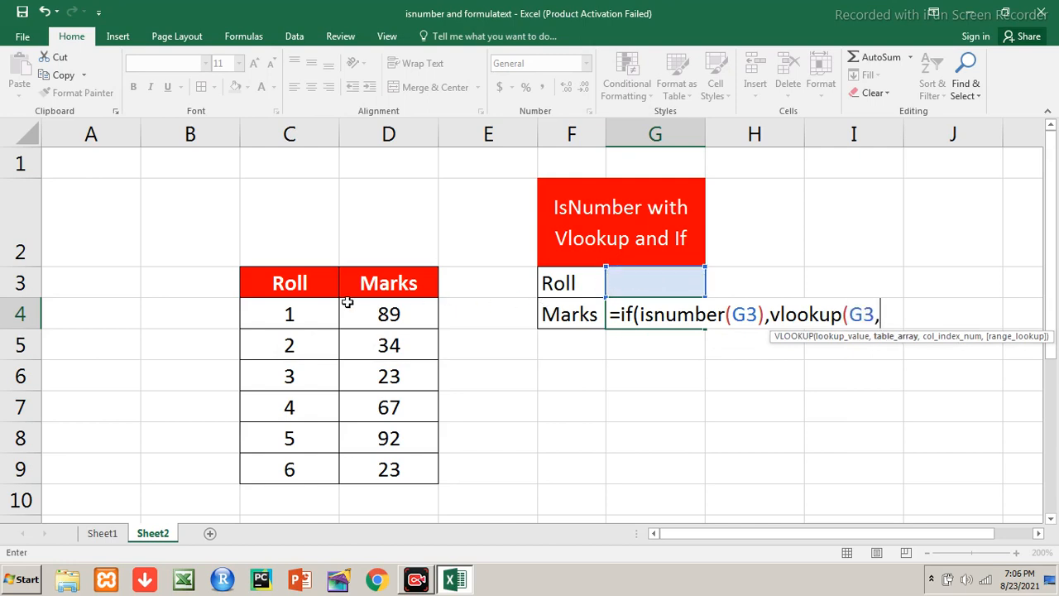
click(303, 283)
drag(303, 284, 380, 469)
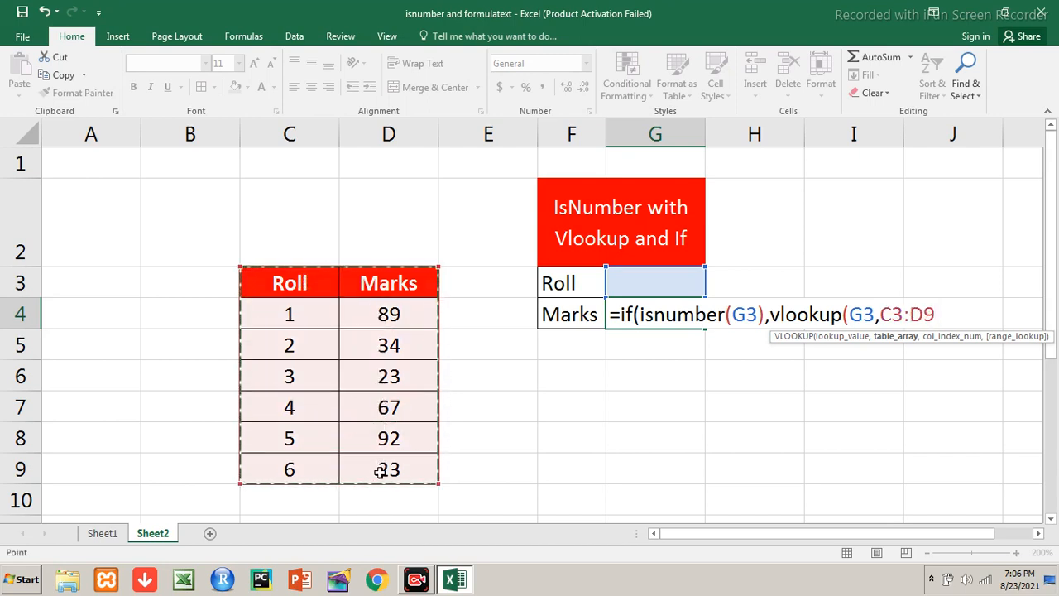
text(,)
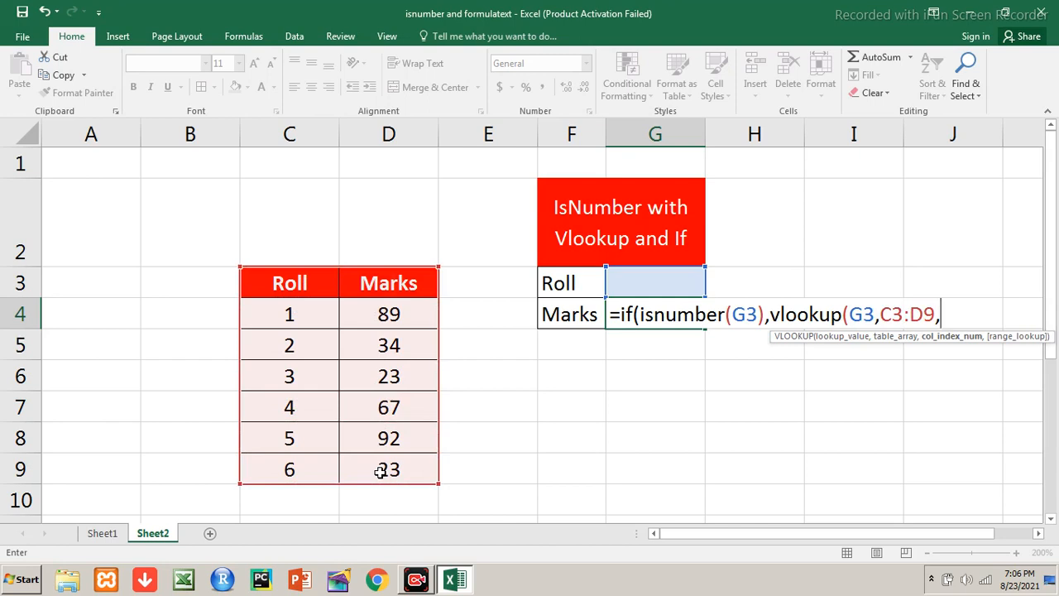
text(2,)
key(Down)
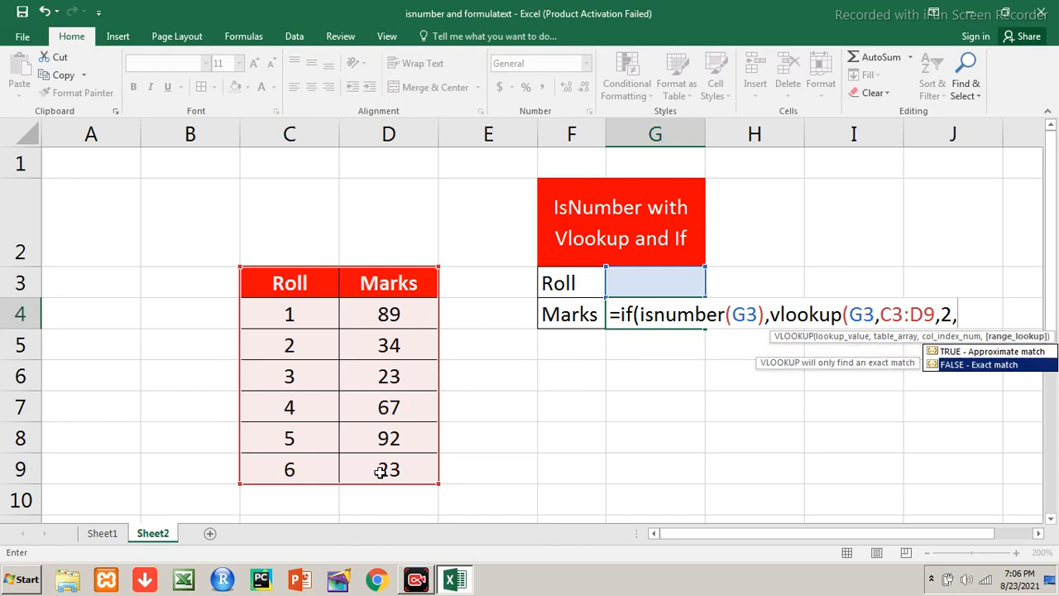
key(Tab)
text(),)
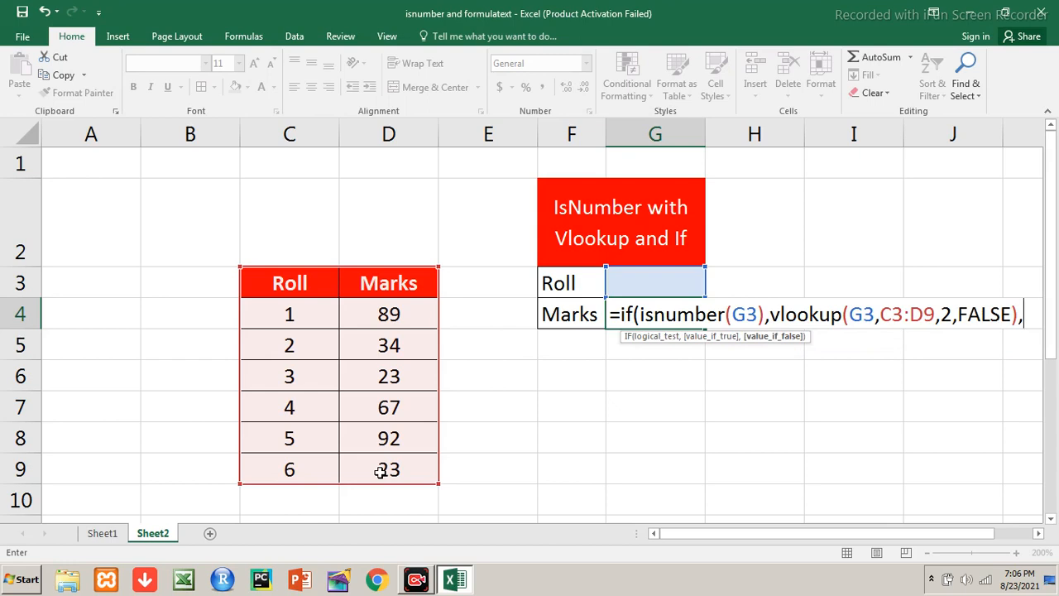
Complete the IF formula in Marks cell G4 with blank quoted text as the value if false
text(""))
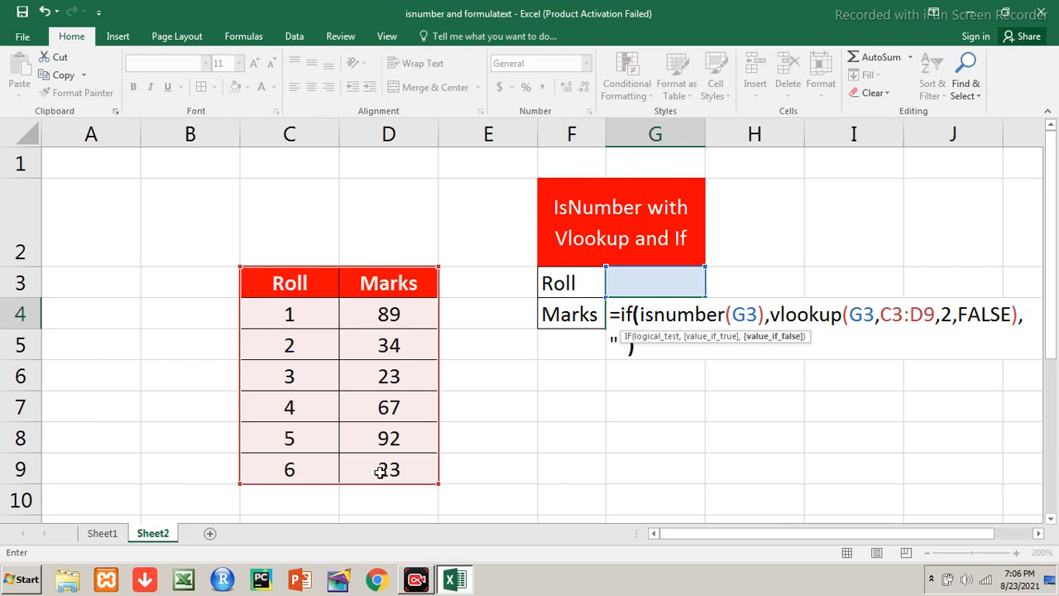
key(Return)
Enter 4 as the Roll value in G3 and compare the looked-up marks with table cell D7
key(Up)
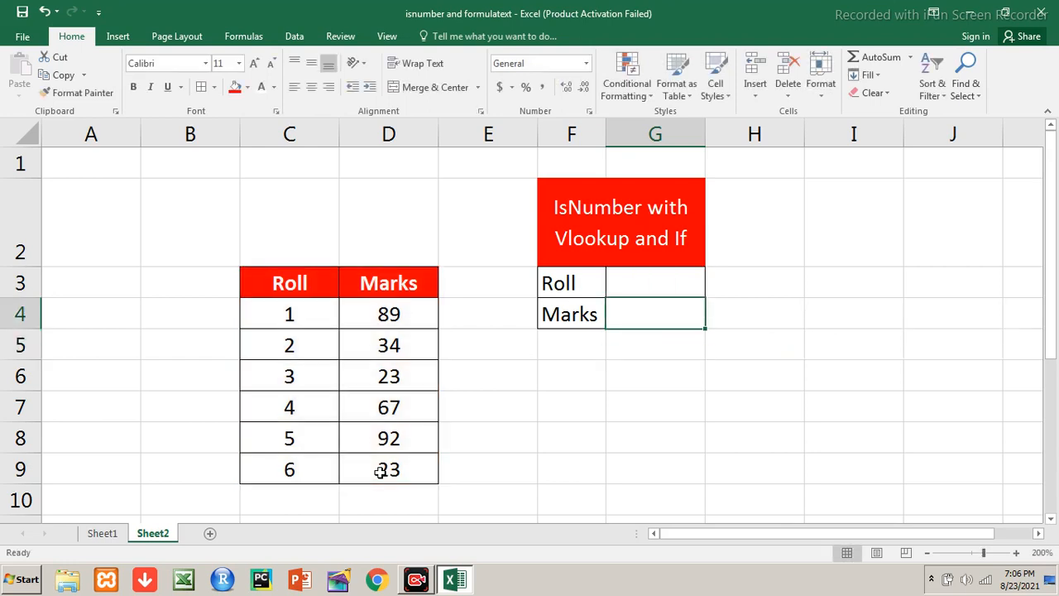
key(Up)
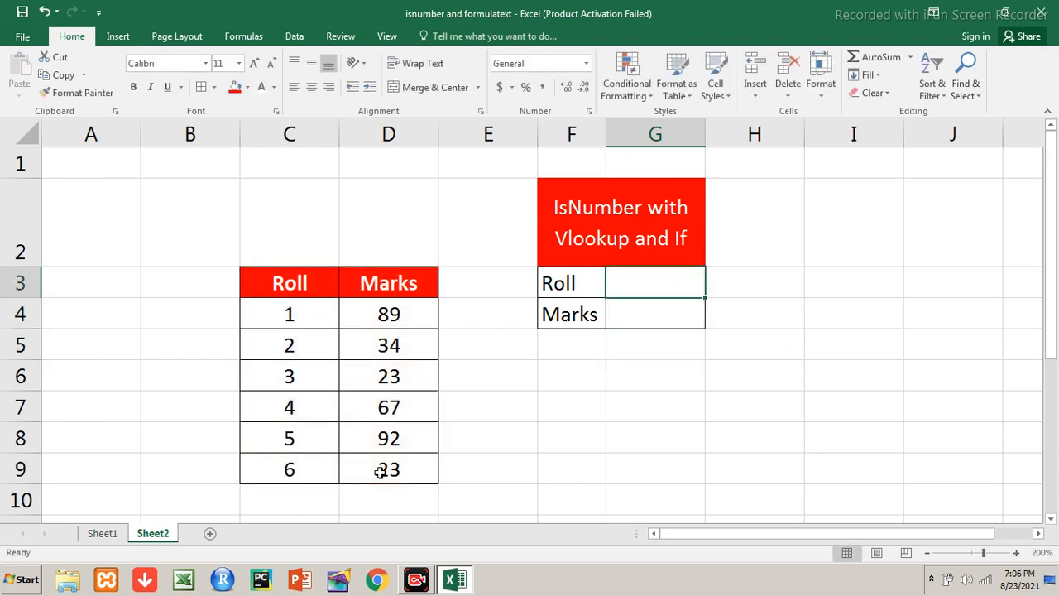
text(4)
key(Return)
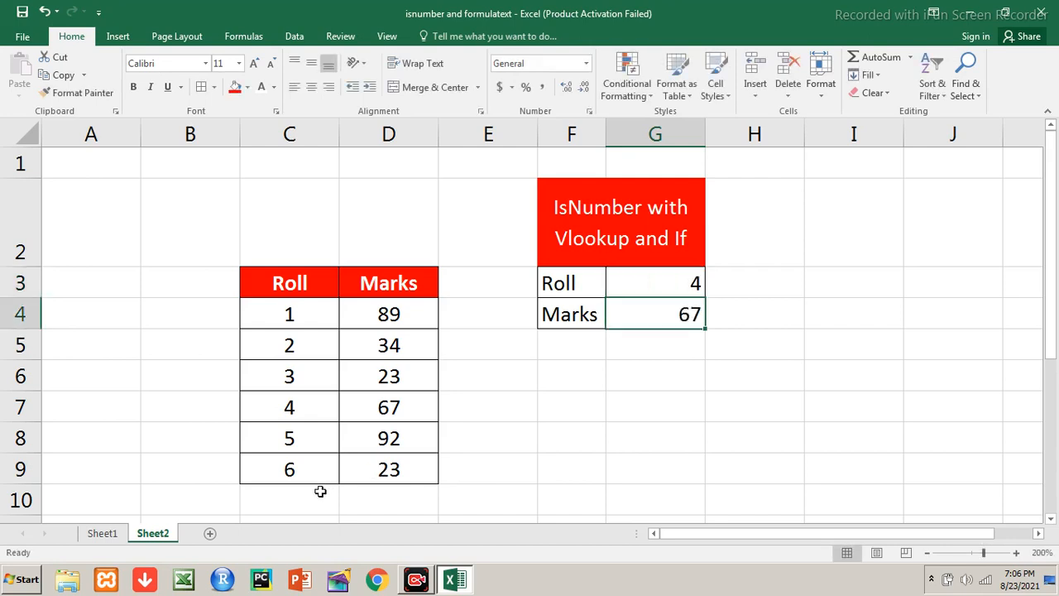
click(367, 403)
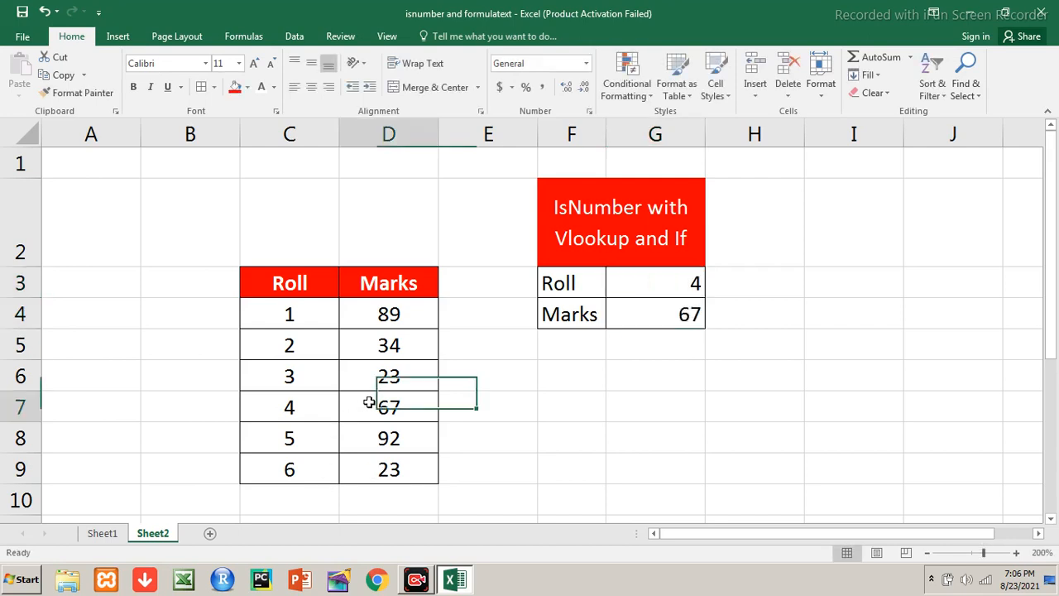
Change the Roll value in G3 to 1 and compare the looked-up marks with table cell D4
click(636, 280)
text(1)
key(Return)
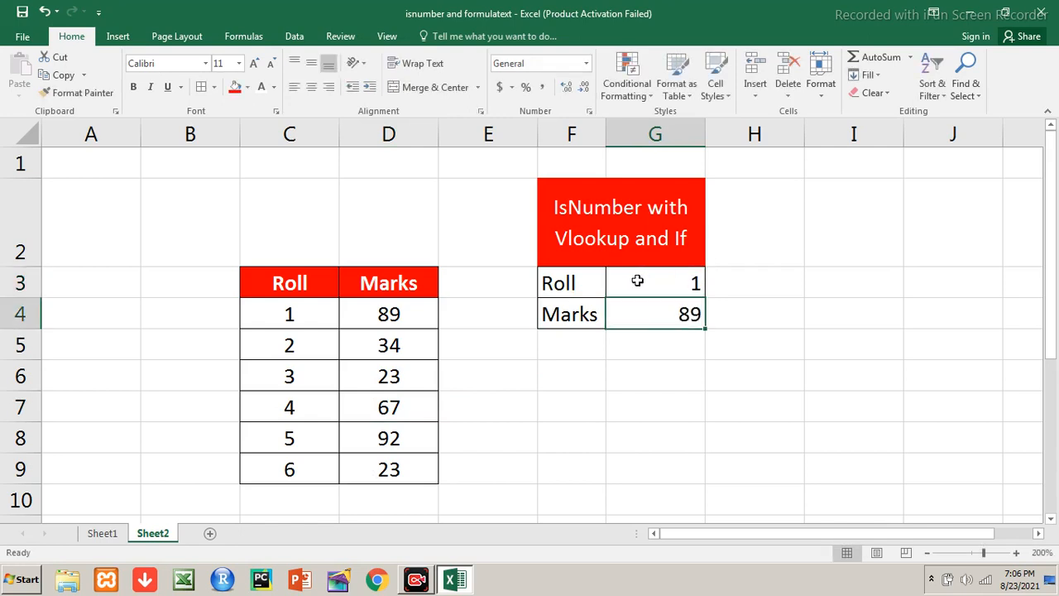
click(416, 313)
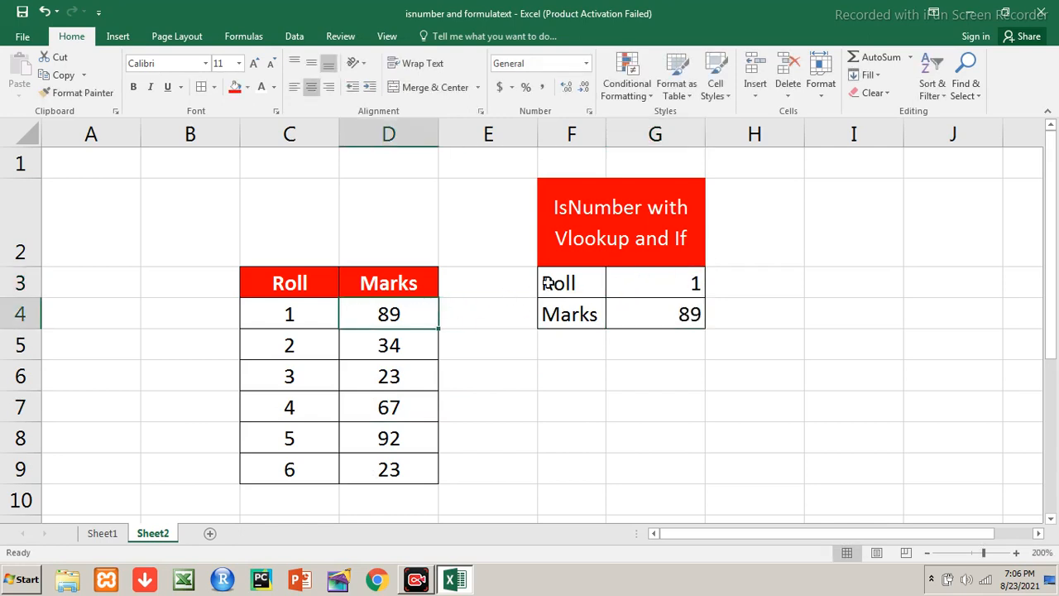
Test the marks lookup with 5 as the Roll value in G3
click(630, 283)
text(5)
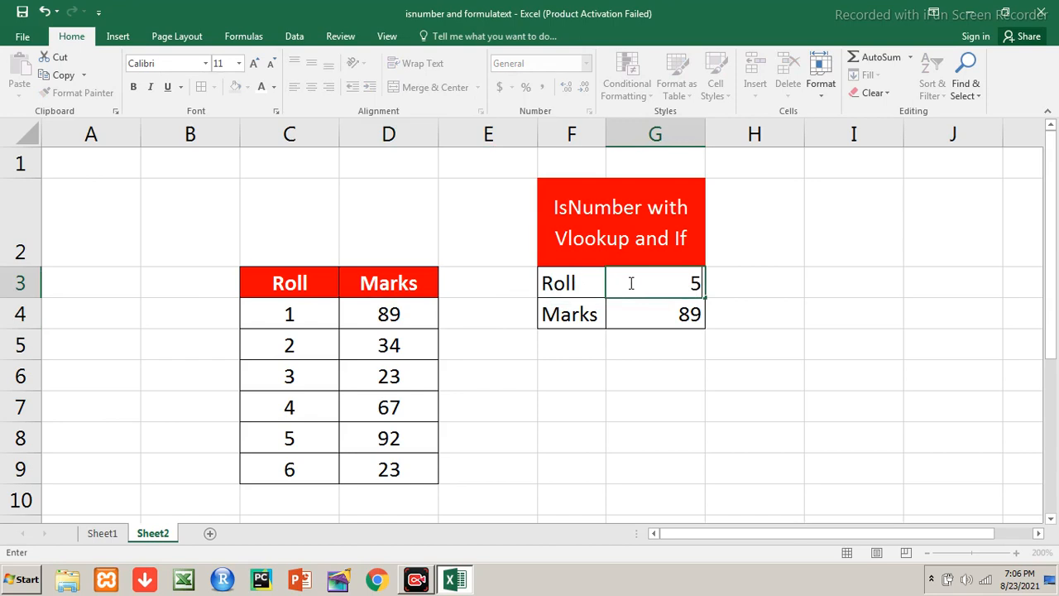
key(Return)
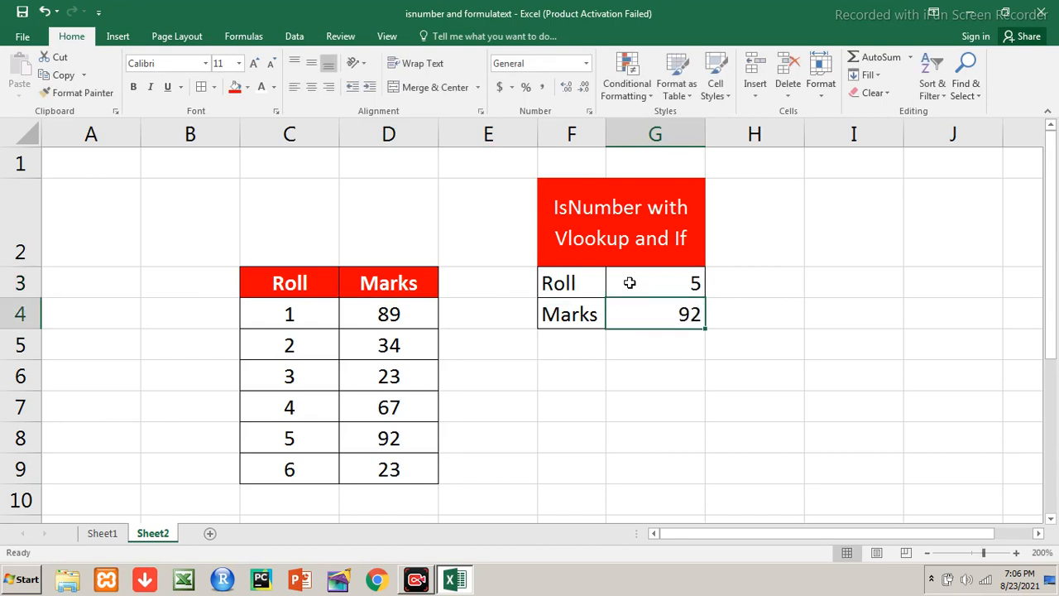
Replace the Roll value in G3 with a person's first name to test the formula with non-numeric input
click(630, 283)
text(Manoj)
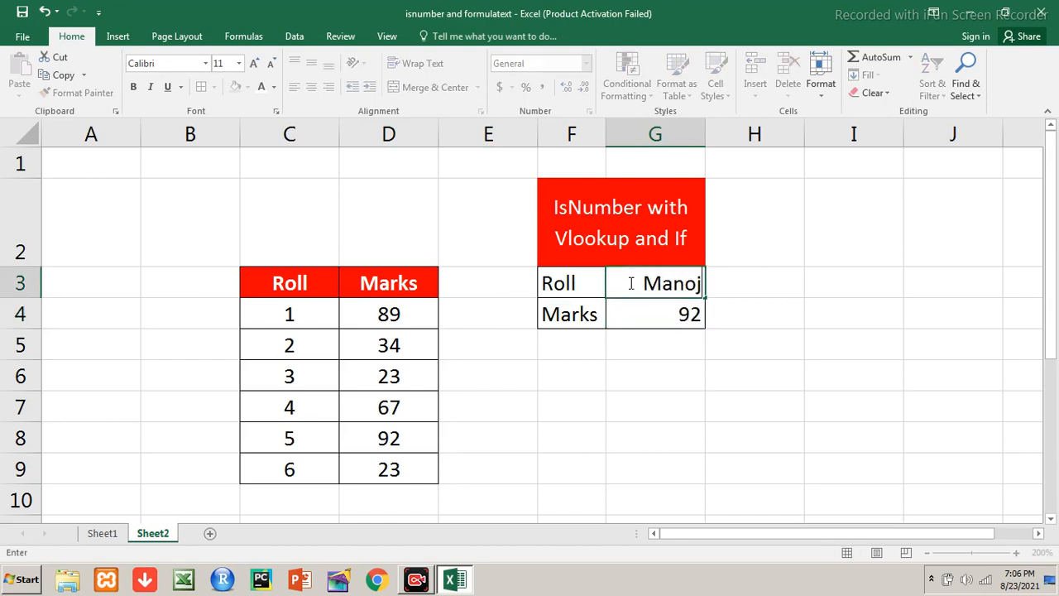
key(Return)
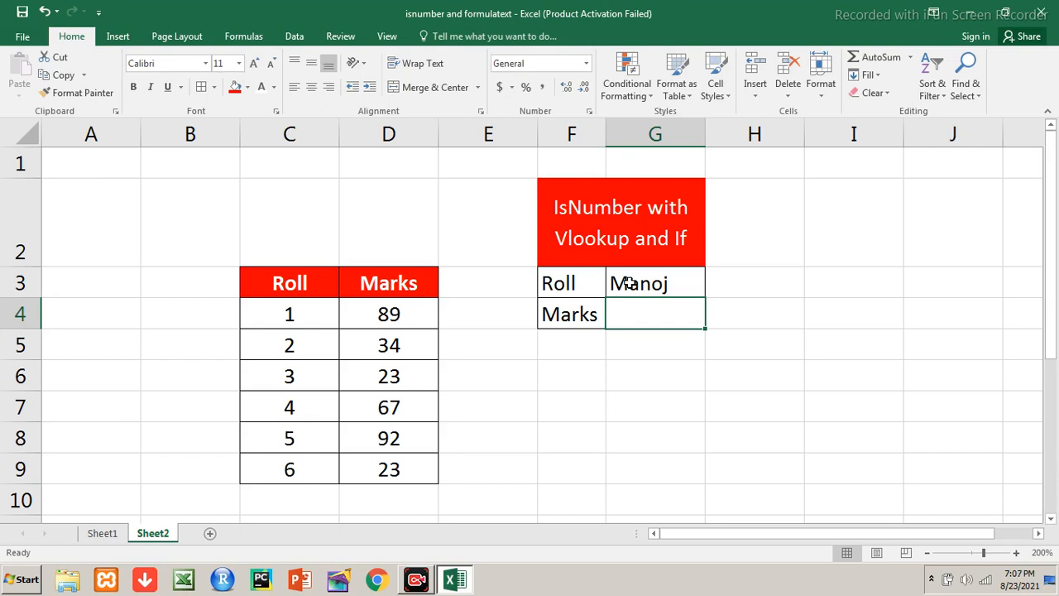
Return to Sheet1 and select the merged title cell above the ISNUMBER and FORMULATEXT table
click(106, 534)
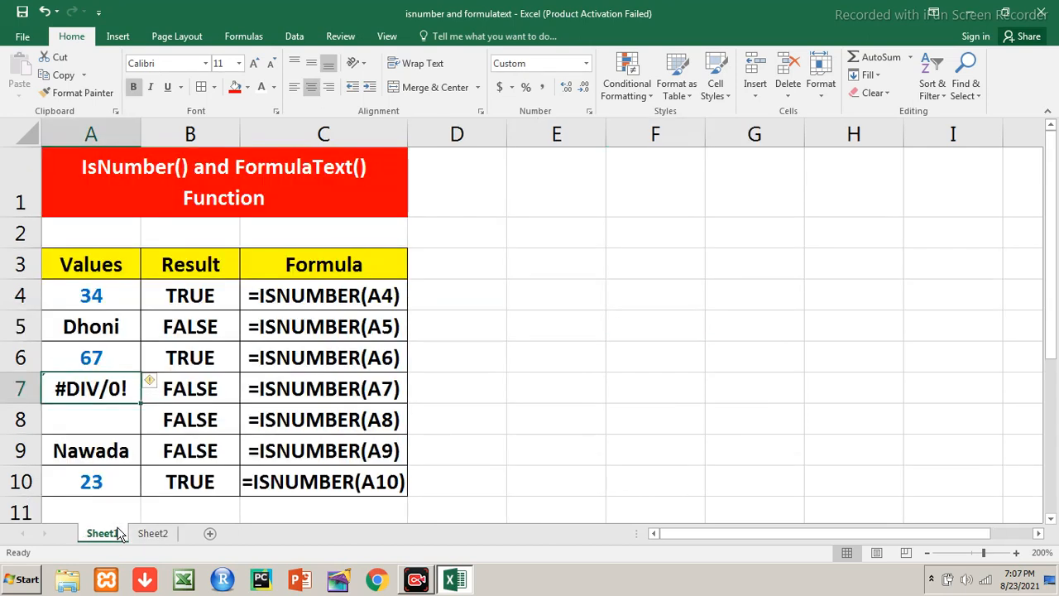
click(236, 168)
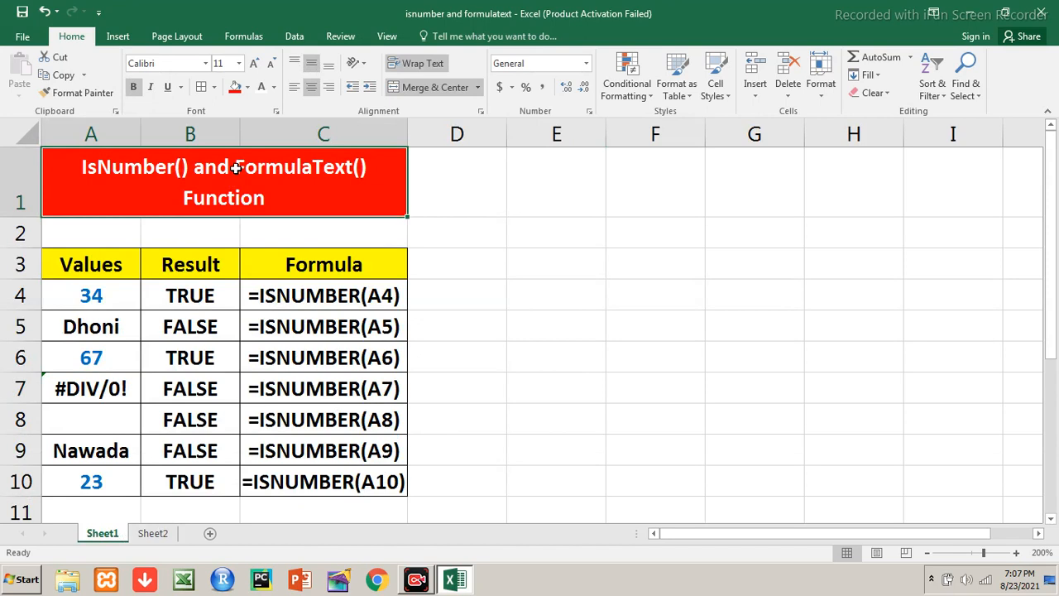